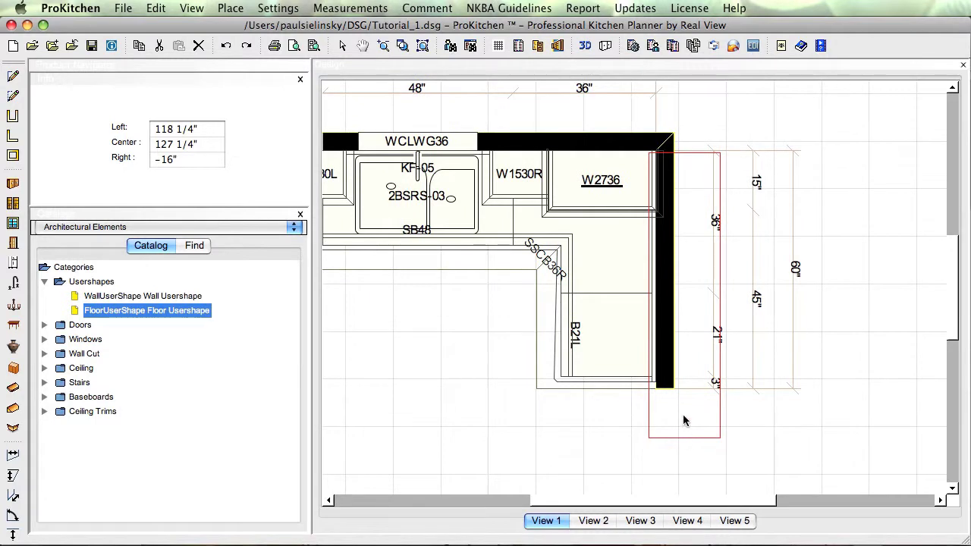
Edit the floor usershape along the half wall and round its outer corner nearest the window wall with a 6-inch radius.
mouse_move(750, 439)
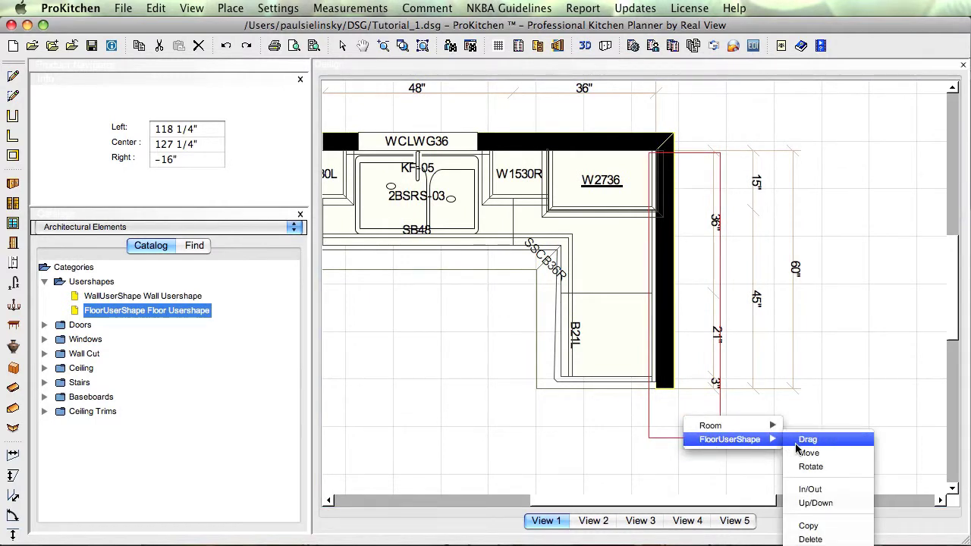
left_click(876, 236)
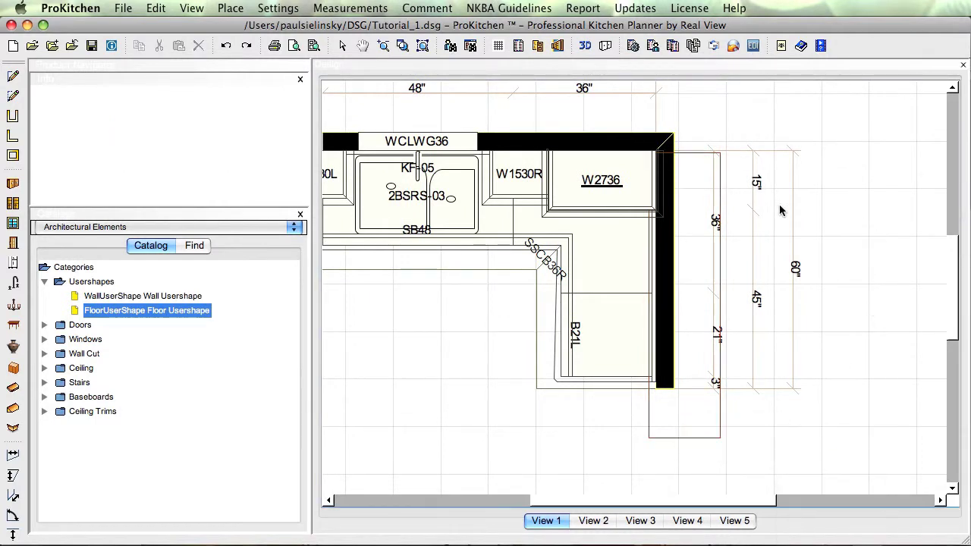
right_click(702, 164)
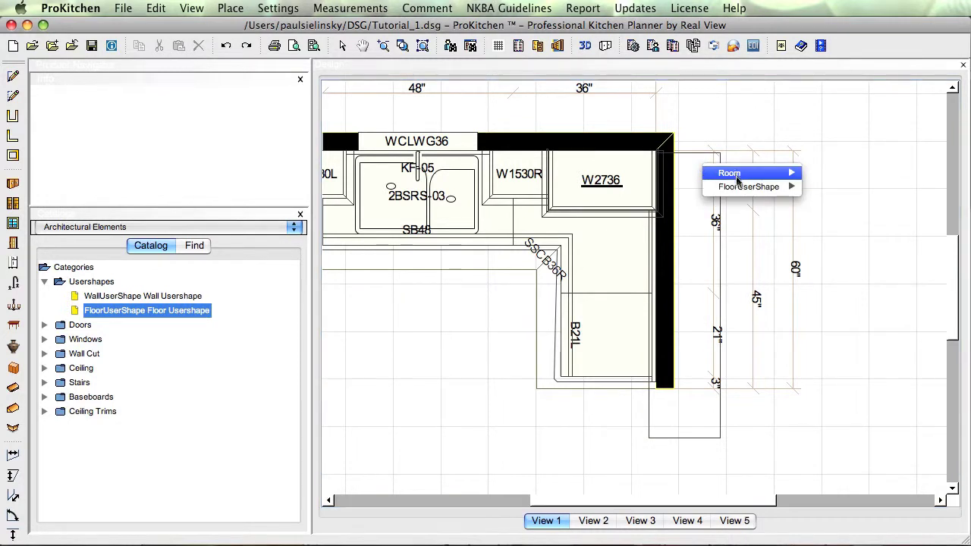
mouse_move(749, 186)
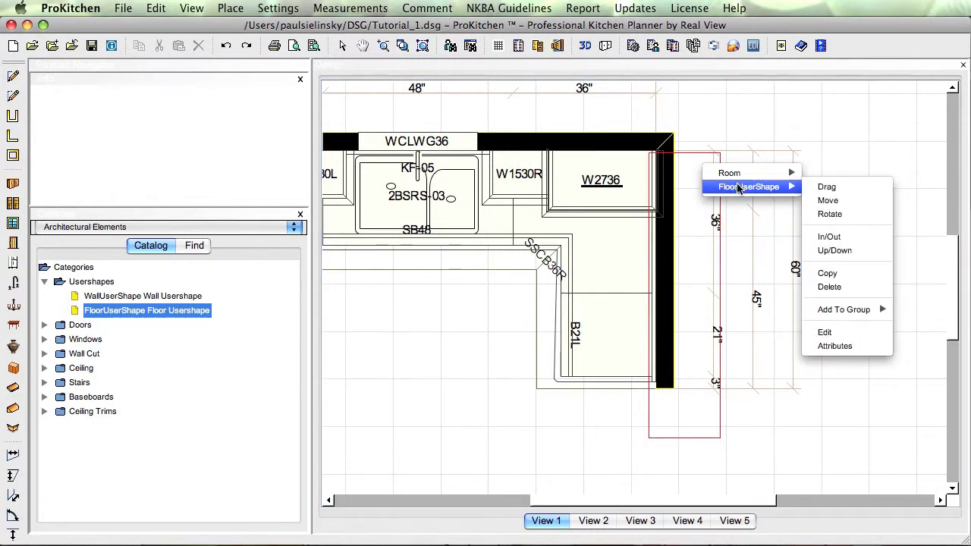
left_click(824, 332)
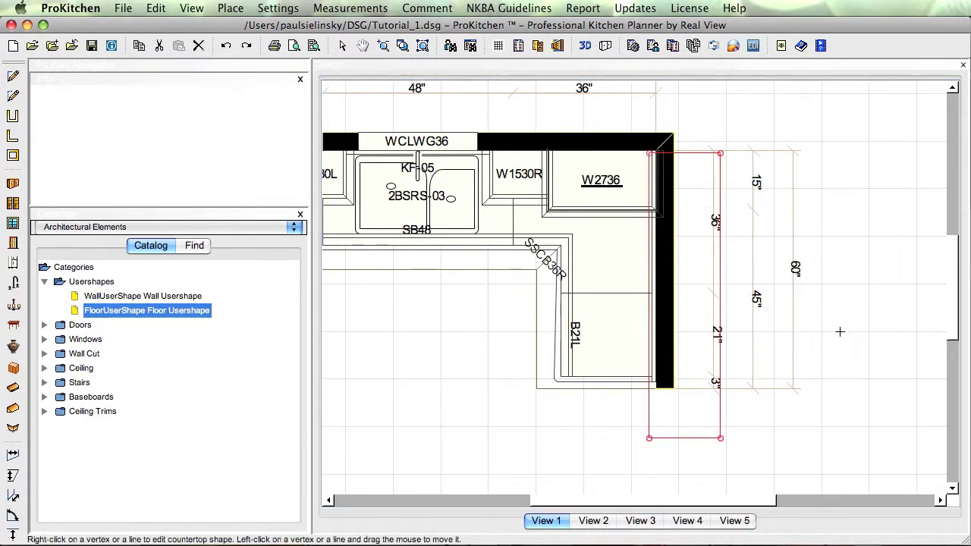
left_click(720, 153)
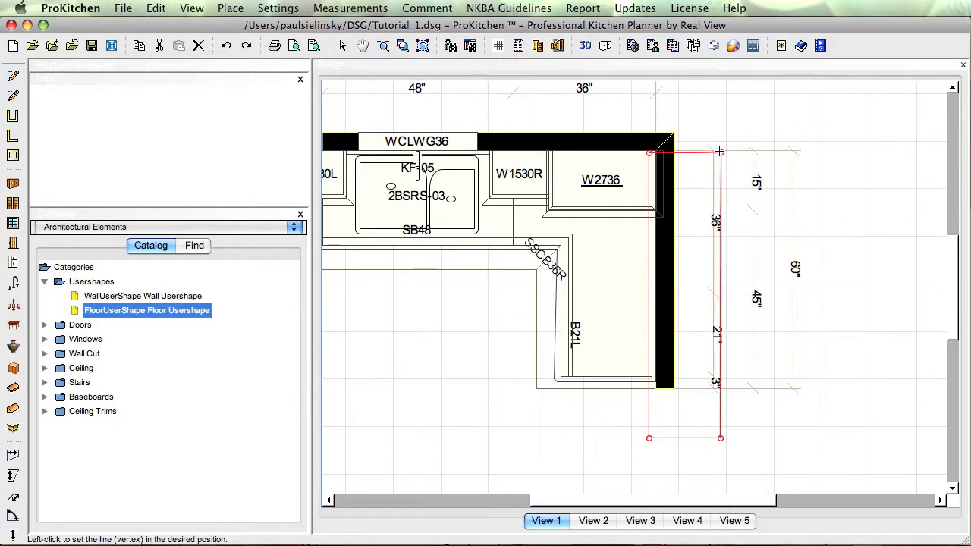
left_click(720, 152)
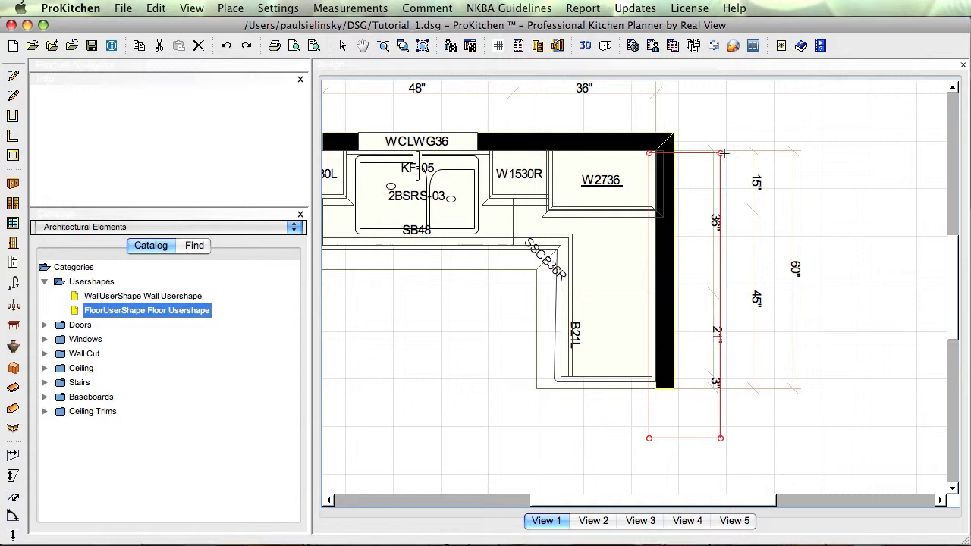
right_click(721, 153)
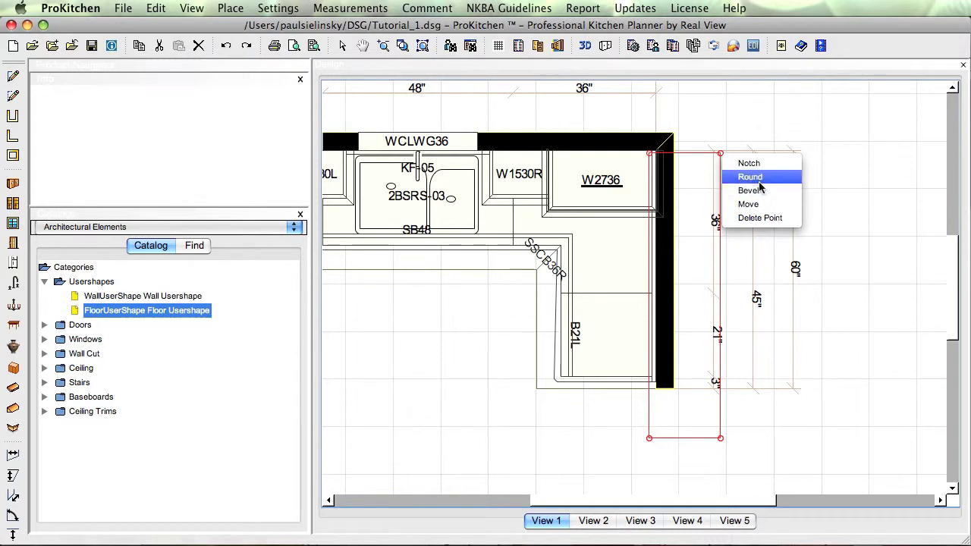
left_click(755, 177)
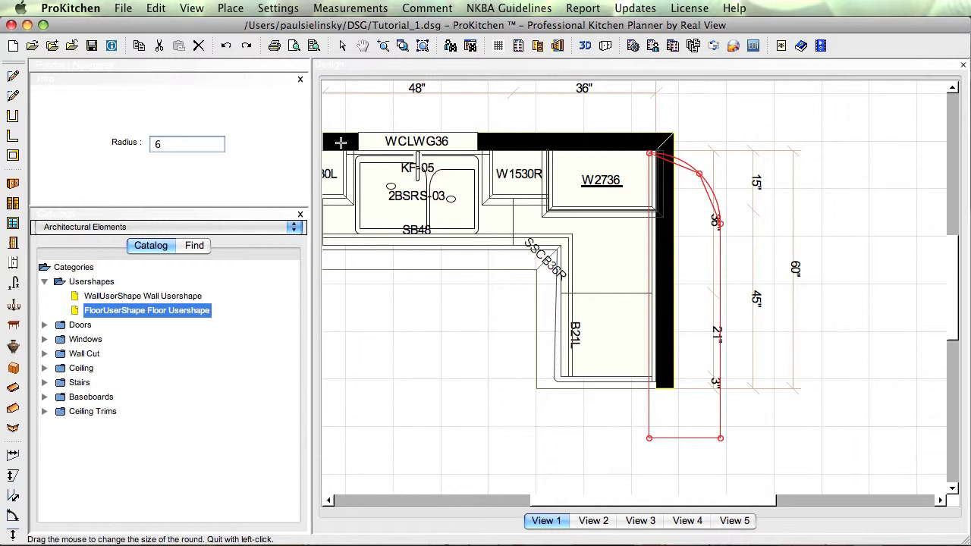
key("Return")
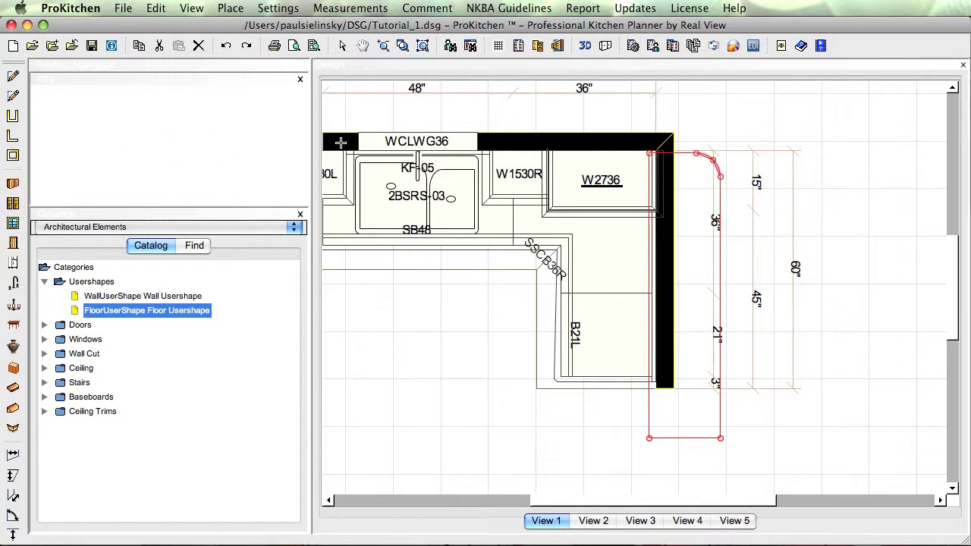
Round the usershape's outer corner at the free end of the half wall with a 9-inch radius.
right_click(721, 437)
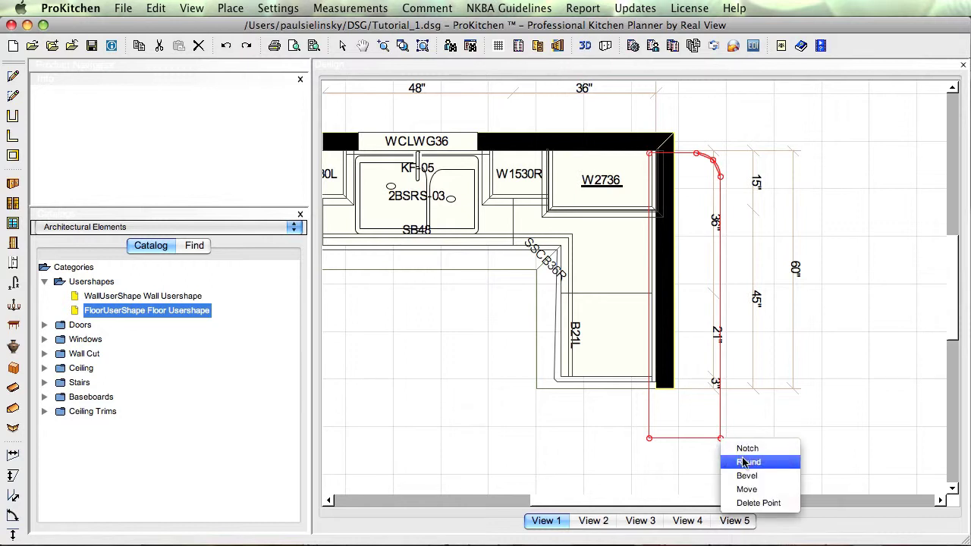
left_click(744, 462)
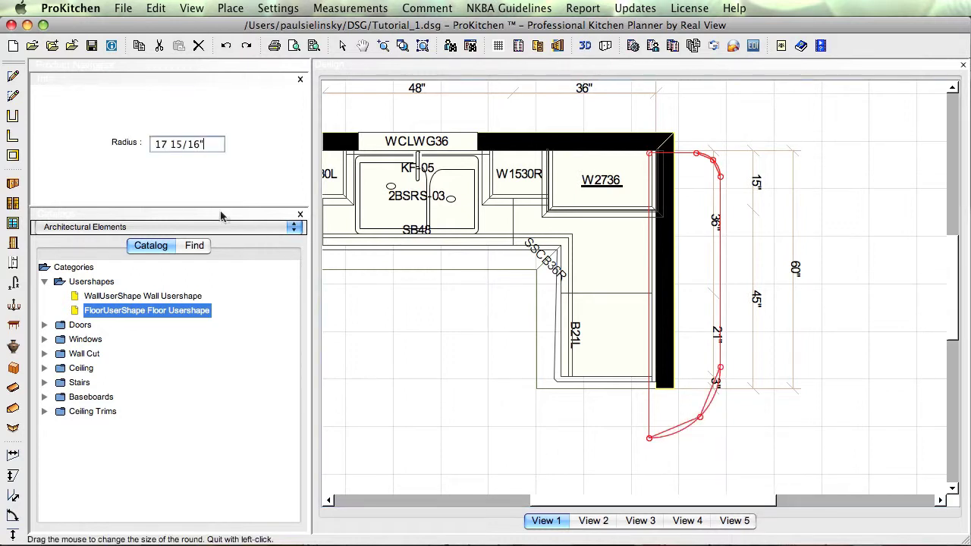
key("BackSpace")
key("BackSpace")
key("BackSpace")
key("BackSpace")
key("BackSpace")
key("BackSpace")
key("BackSpace")
key("BackSpace")
key("BackSpace")
type("9")
key("Return")
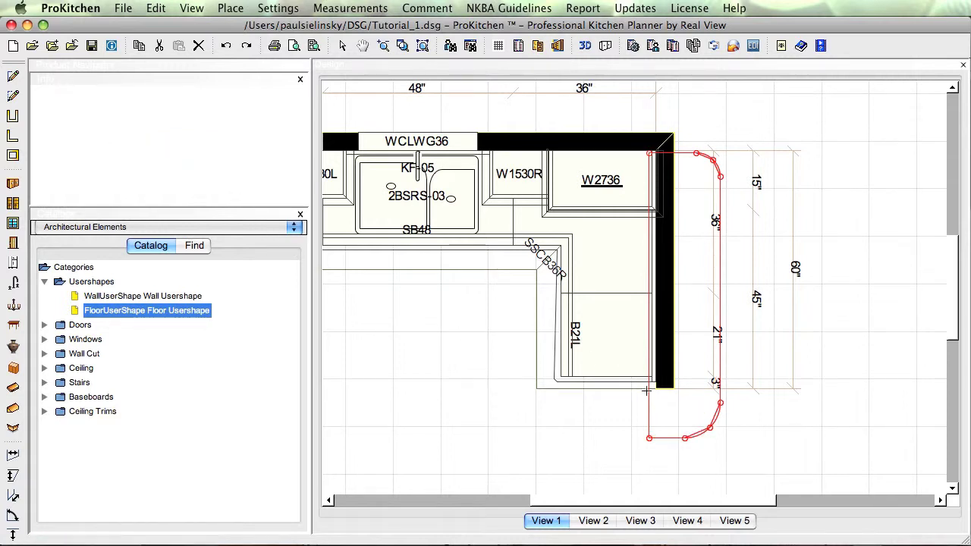
Round the kitchen-side corner at the usershape's free end to form a half-round end, and finish editing the shape.
right_click(649, 438)
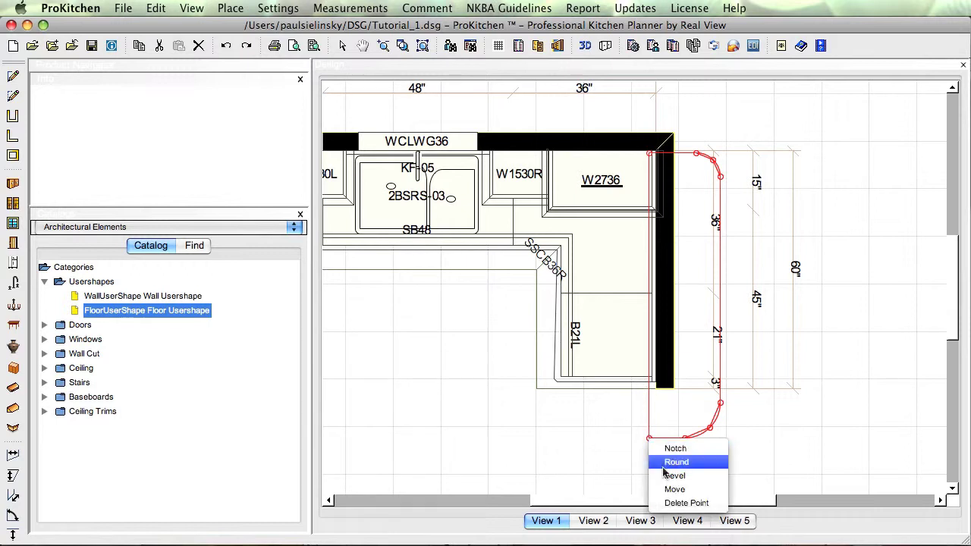
left_click(668, 461)
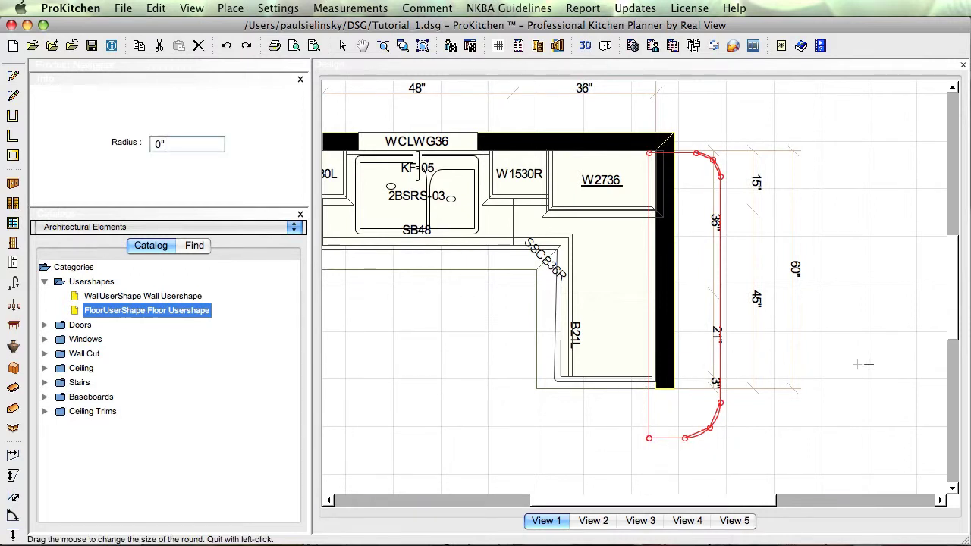
left_click(726, 383)
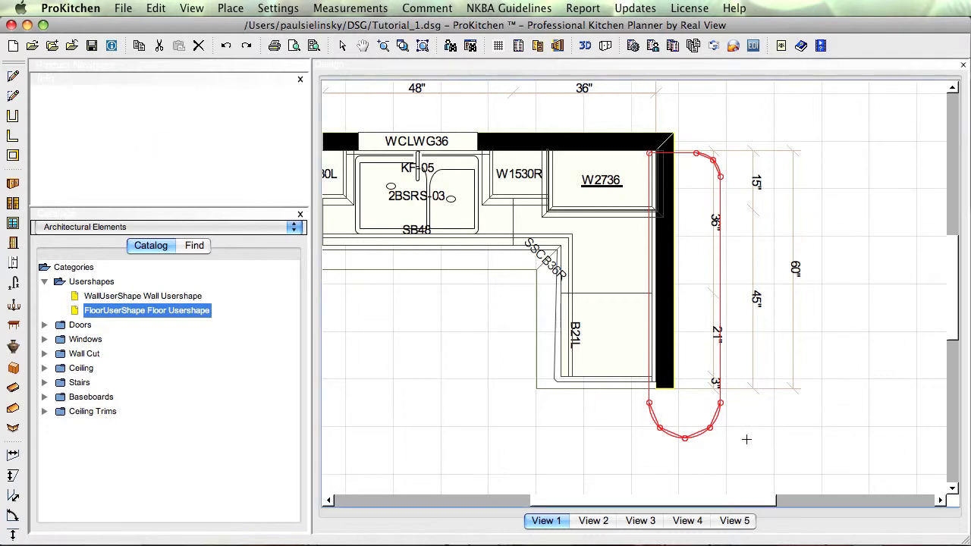
left_click(580, 429)
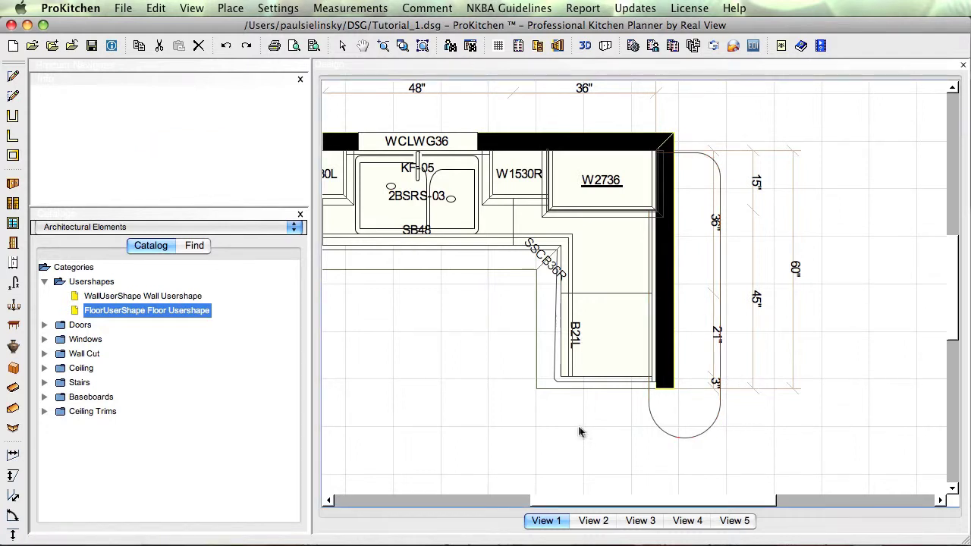
Fit the whole floor plan in view, generate the 3D view of the kitchen, and resize and reposition its window.
left_click(423, 47)
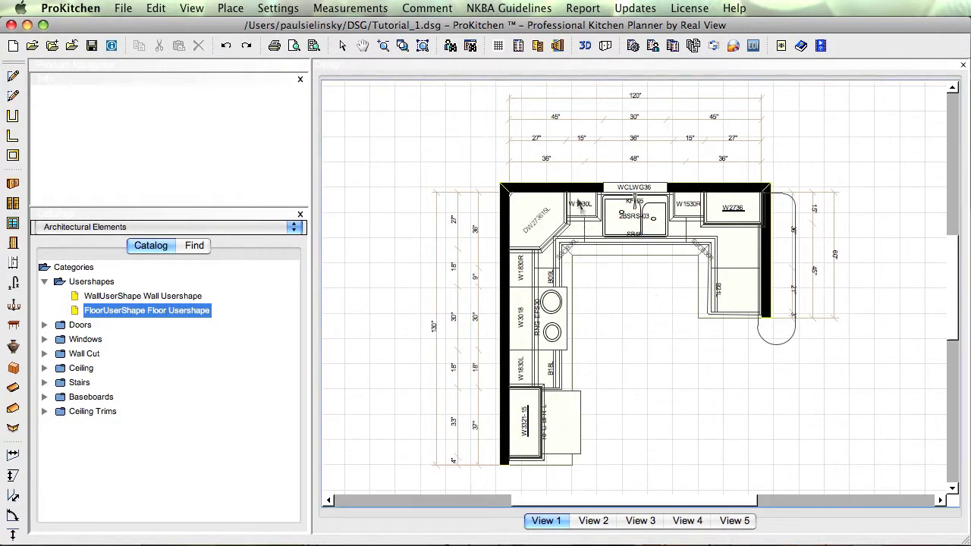
left_click(589, 45)
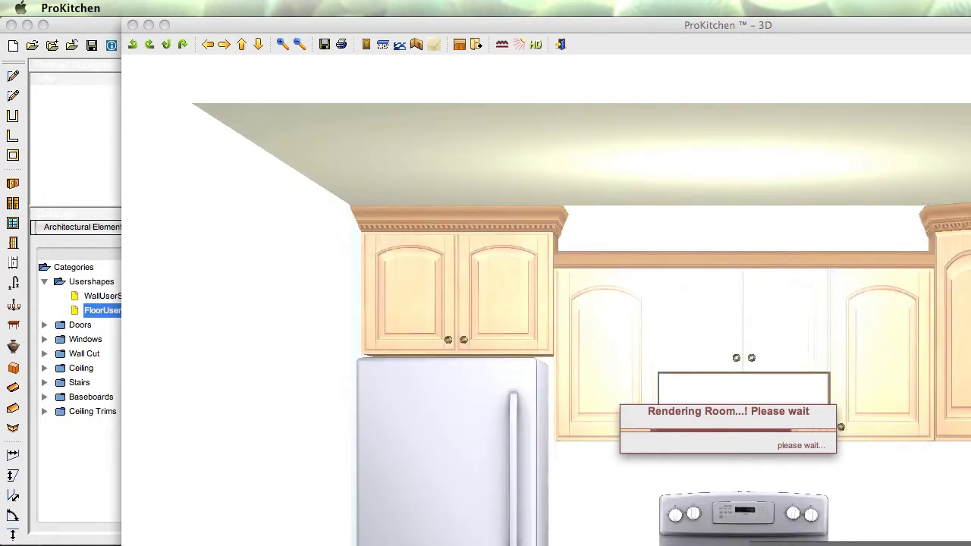
left_click_drag(970, 542, 963, 540)
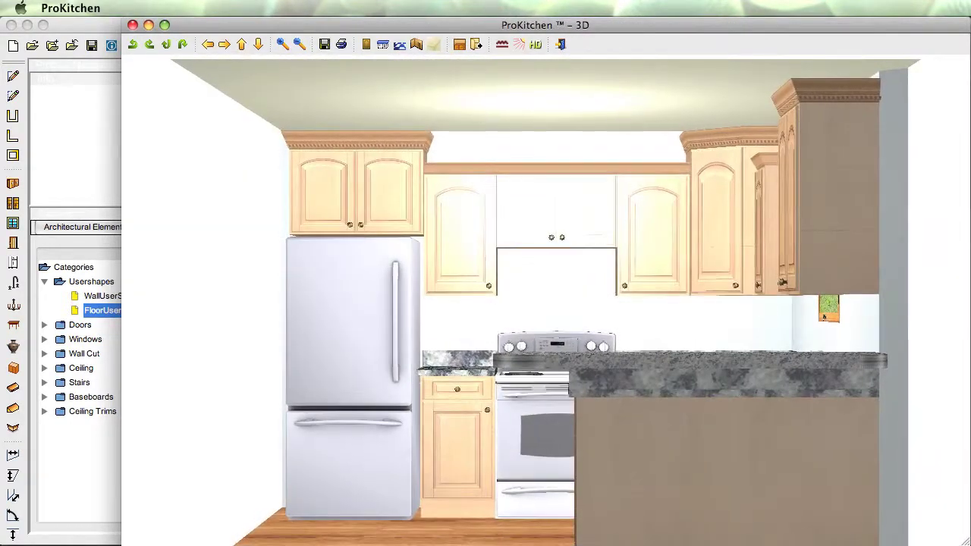
left_click_drag(597, 24, 543, 29)
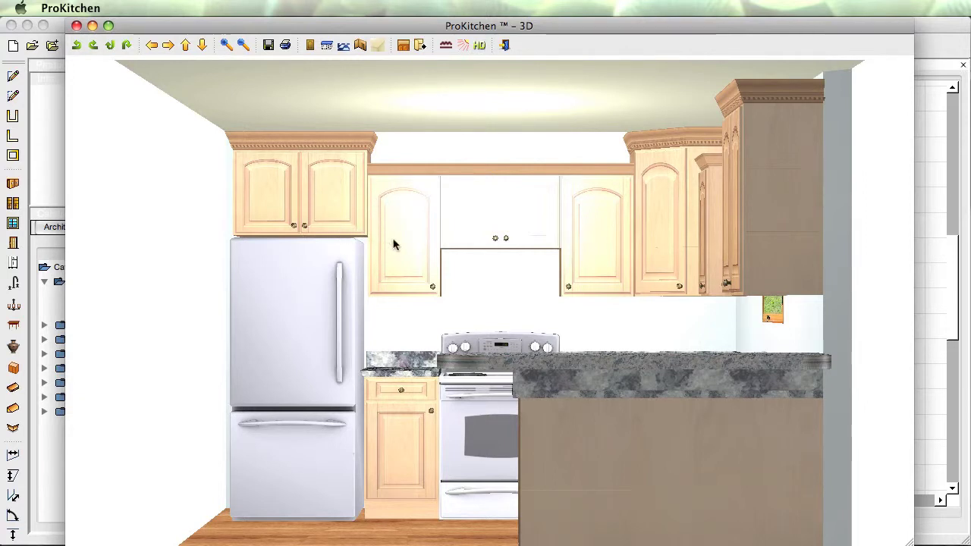
Examine the kitchen and the raised bar top's rounded end in 3D from different front angles, heights and distances.
left_click(241, 45)
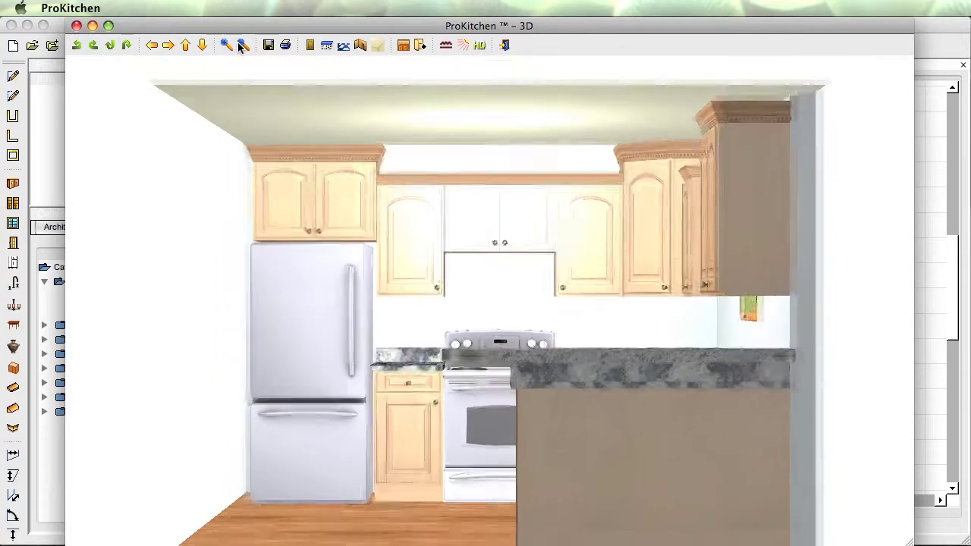
left_click_drag(327, 274, 440, 297)
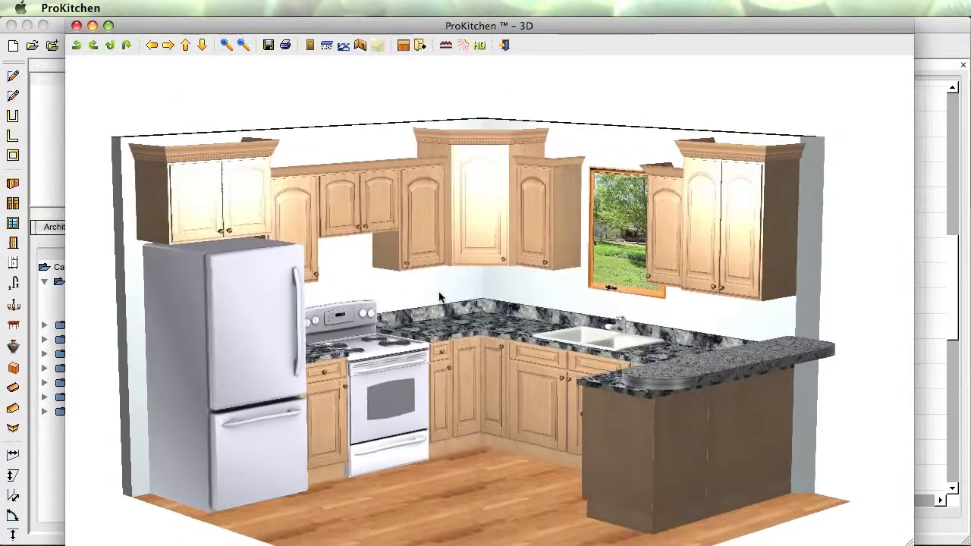
left_click_drag(504, 443, 506, 428)
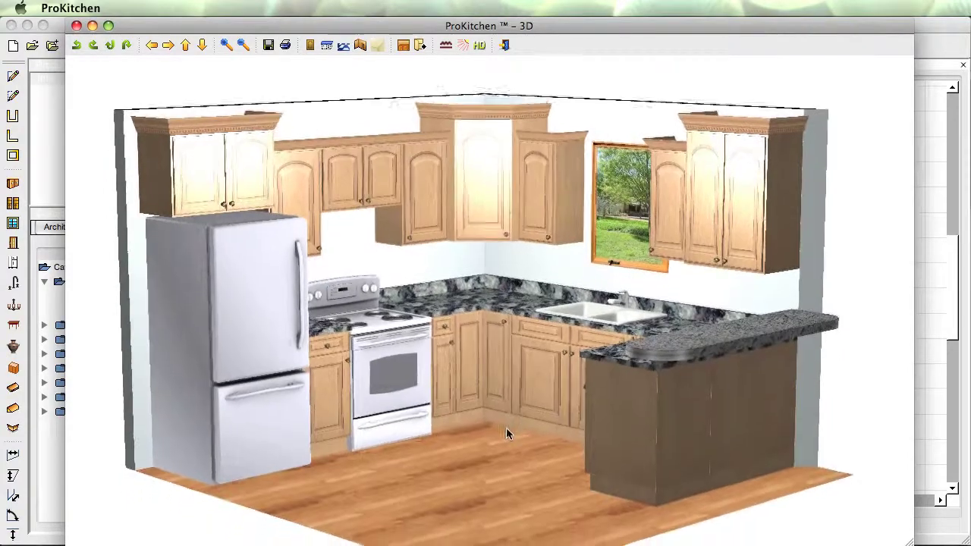
left_click_drag(430, 405, 406, 421)
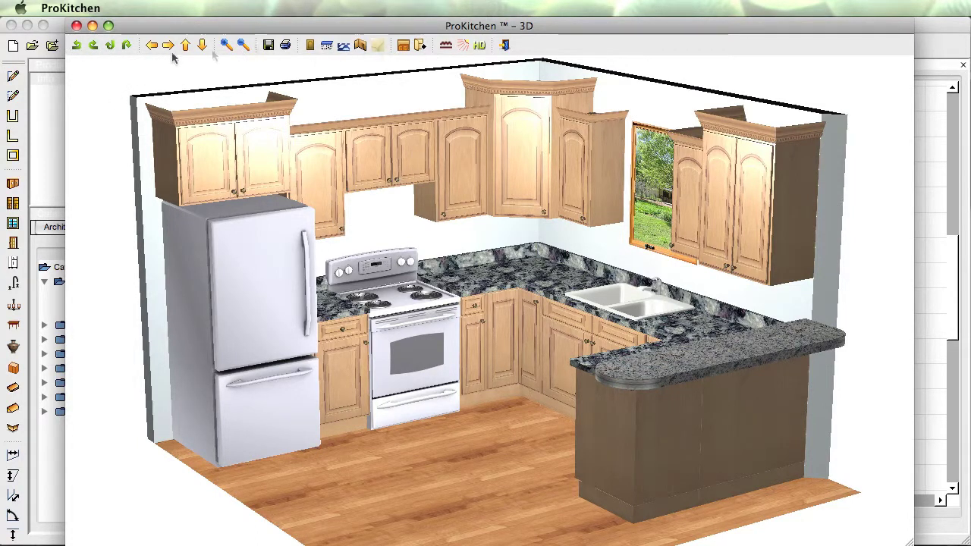
left_click(76, 46)
left_click(92, 45)
left_click(114, 45)
left_click(119, 47)
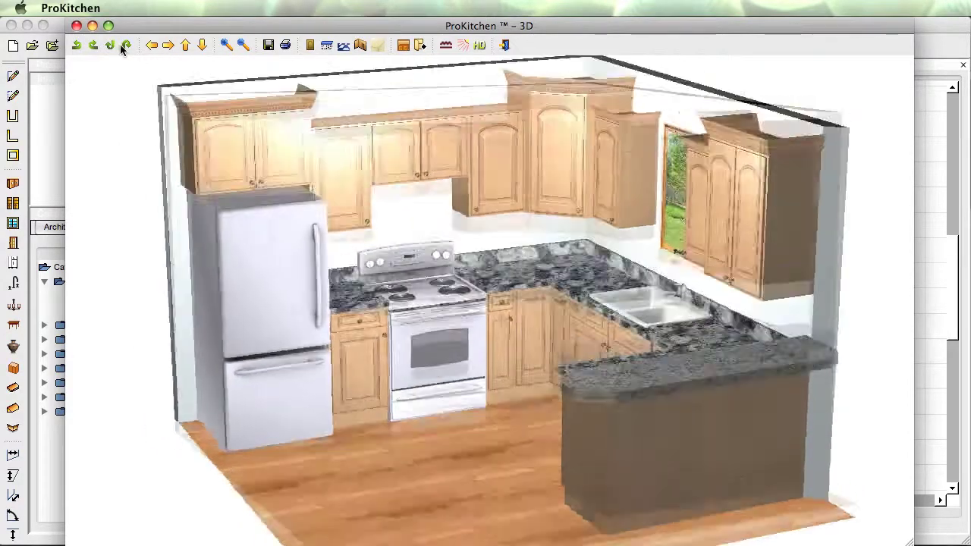
left_click(162, 47)
left_click(163, 47)
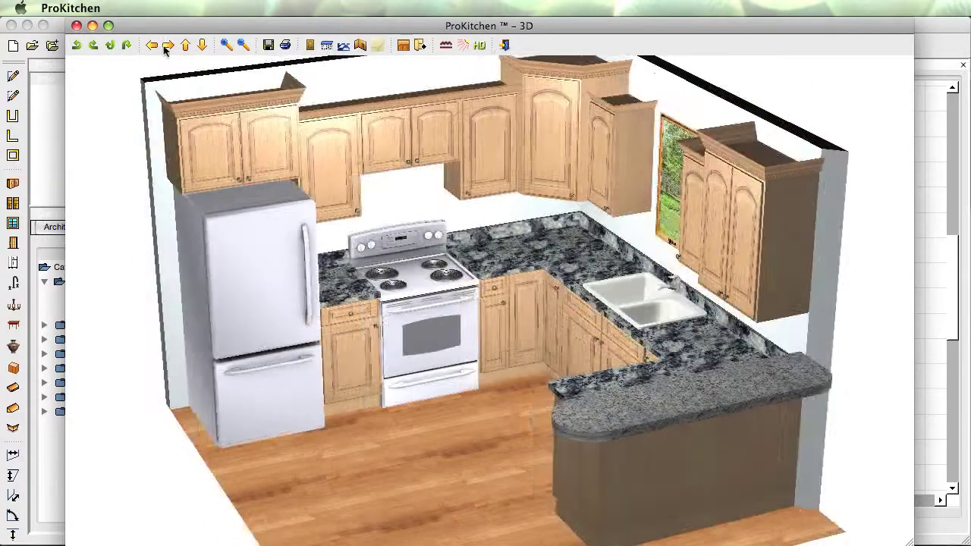
left_click(185, 45)
left_click(200, 47)
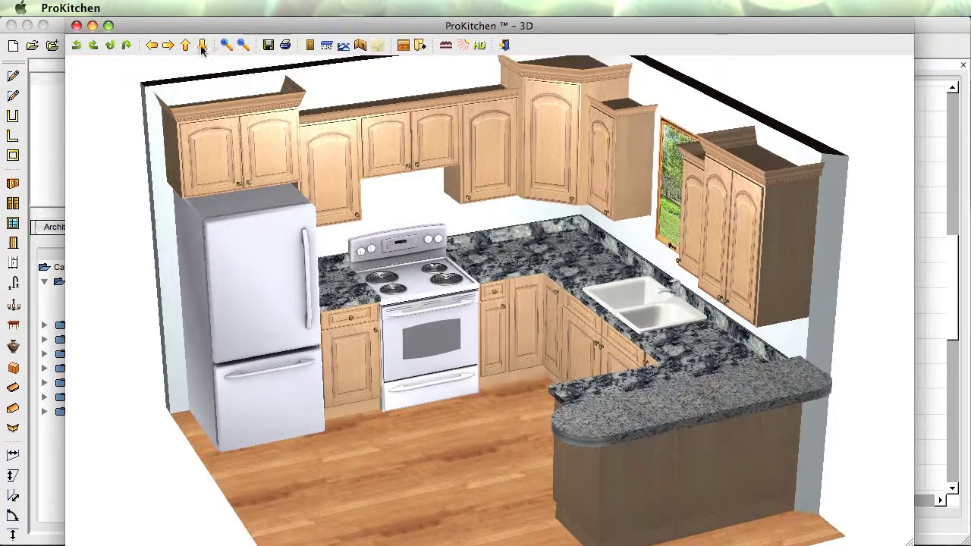
left_click(242, 47)
left_click(242, 47)
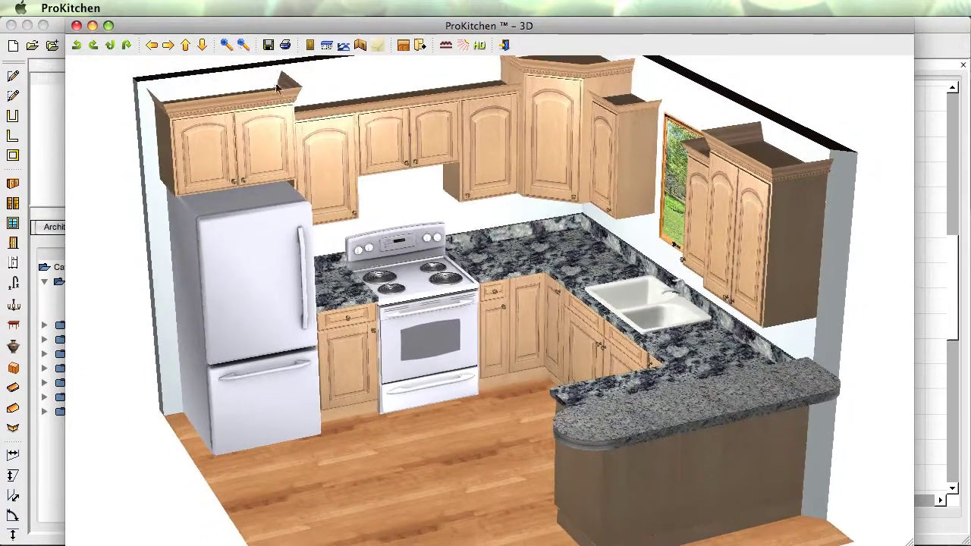
left_click(243, 47)
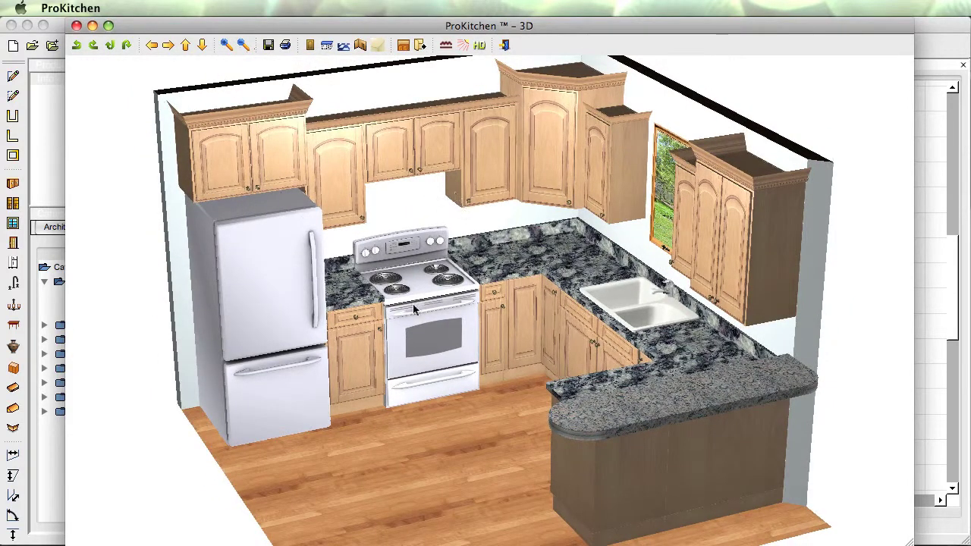
Orbit around the 3D kitchen to examine the bar top, cabinets and countertop from the side, the back and the front.
key("F12")
key("F12")
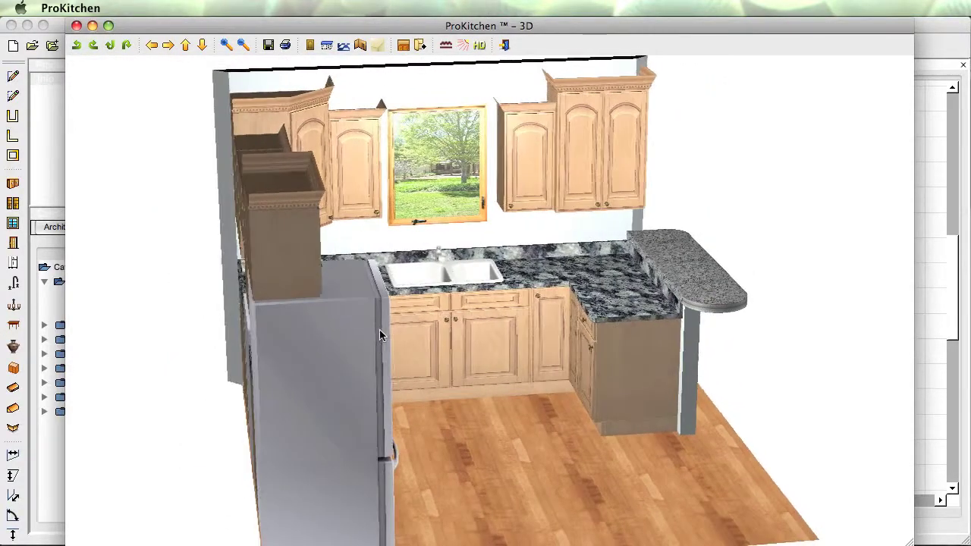
left_click_drag(375, 329, 456, 329)
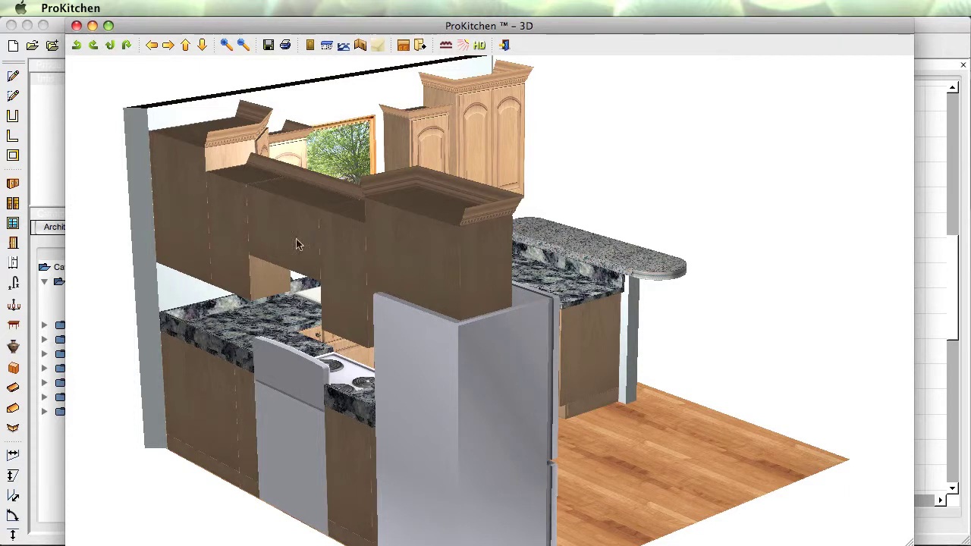
left_click_drag(246, 245, 426, 244)
left_click_drag(315, 248, 402, 250)
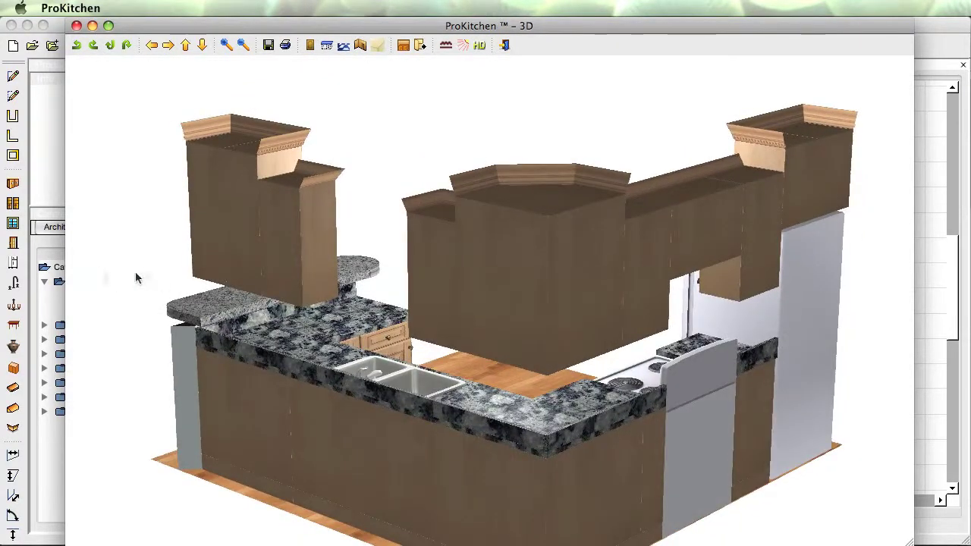
left_click_drag(333, 239, 424, 237)
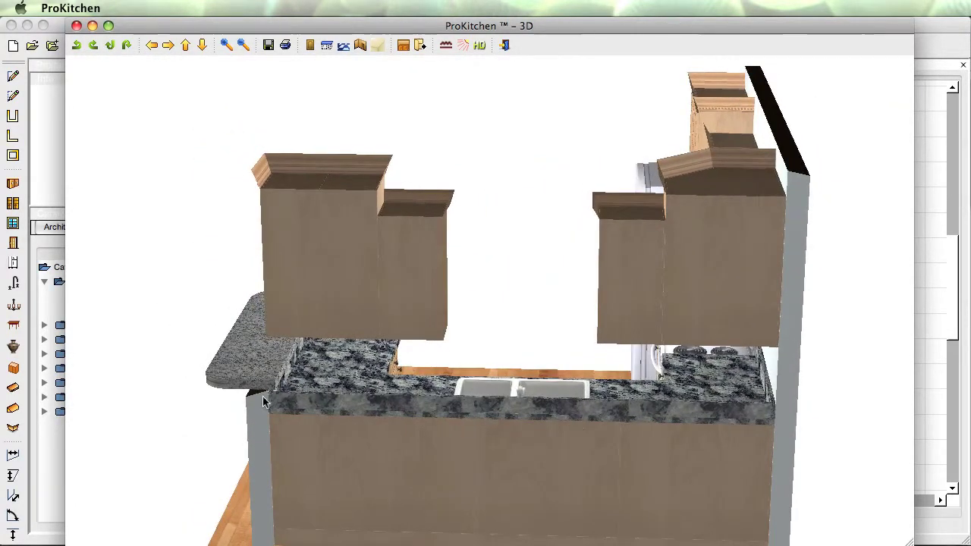
left_click_drag(278, 299, 519, 281)
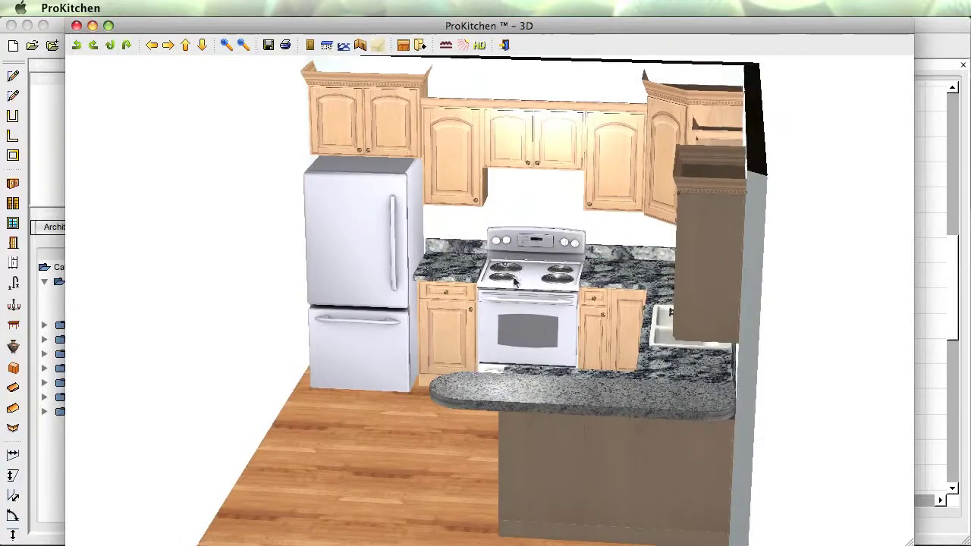
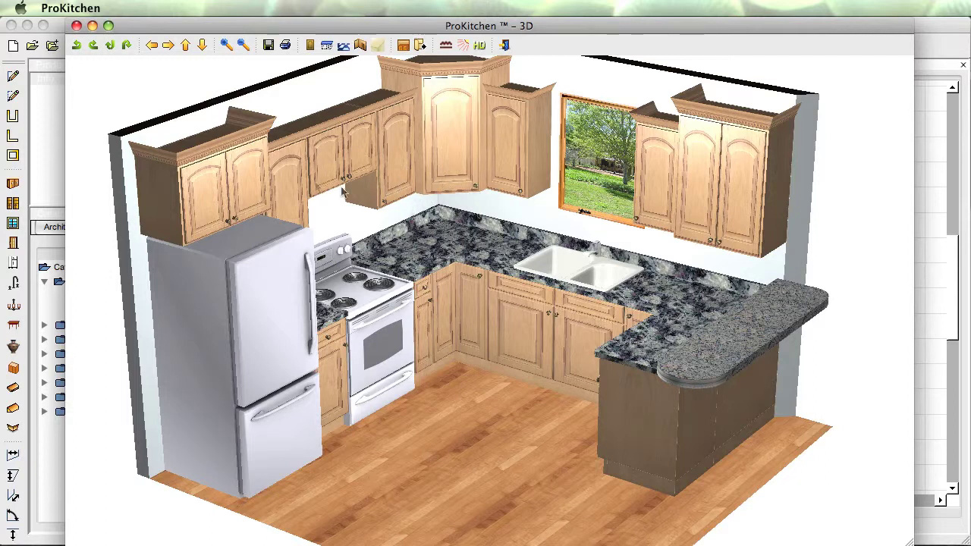
Close the 3D view, open the global specifications, and choose Sample Catalog as the catalog to specify.
left_click(76, 26)
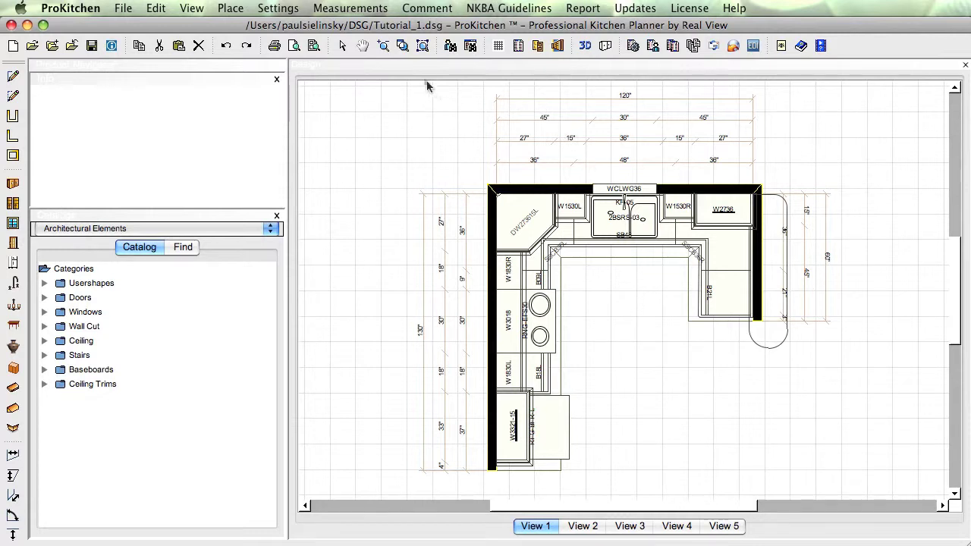
left_click(539, 47)
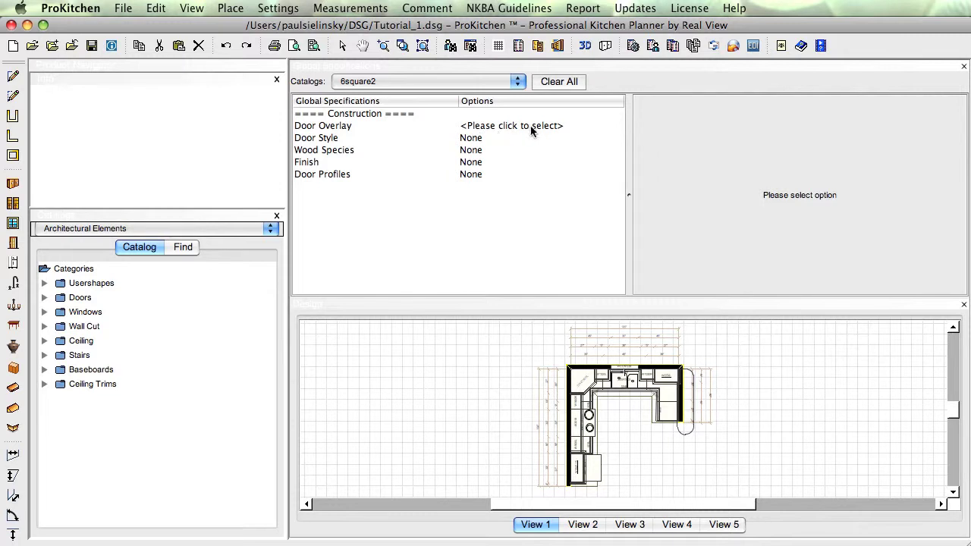
left_click(485, 129)
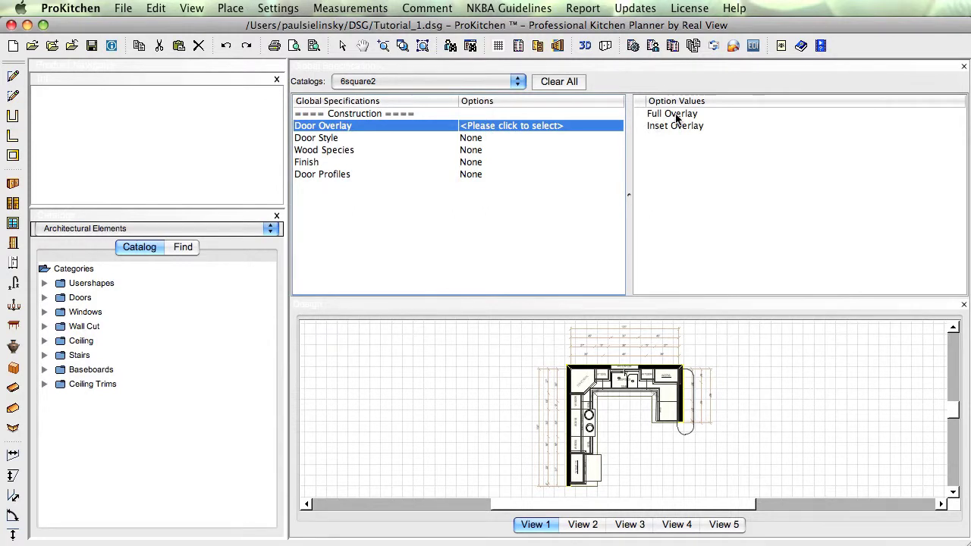
left_click(517, 81)
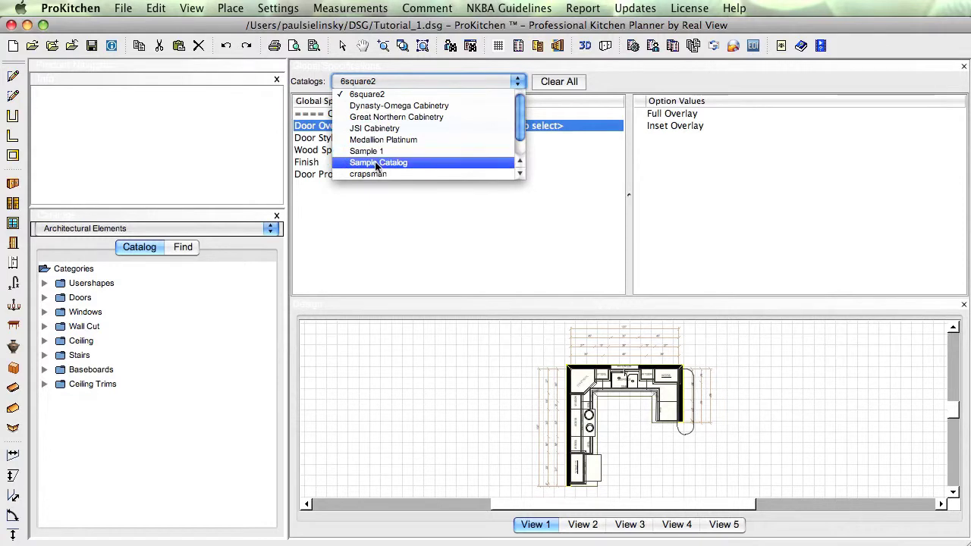
left_click(380, 162)
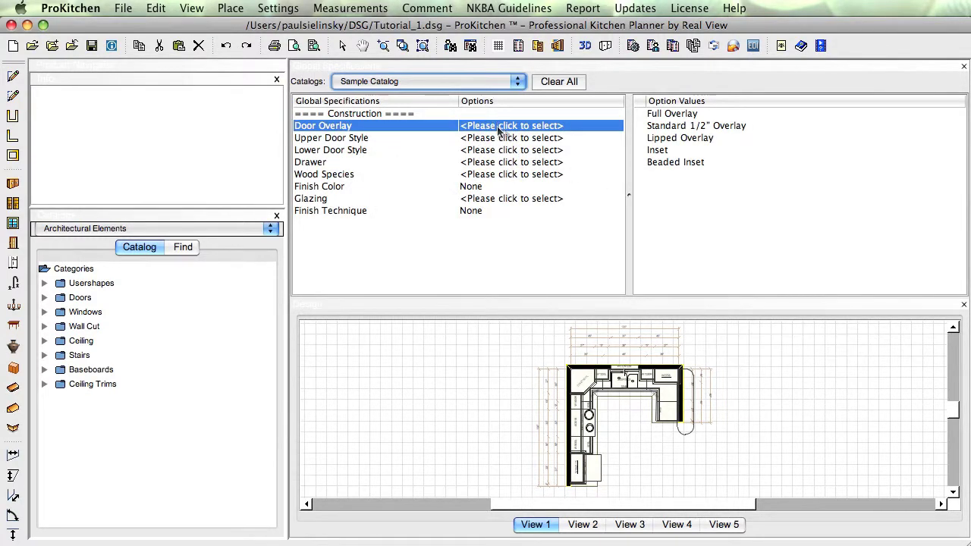
Try Full Overlay as the cabinets' door overlay, and settle on Standard 1/2" Overlay.
left_click(664, 115)
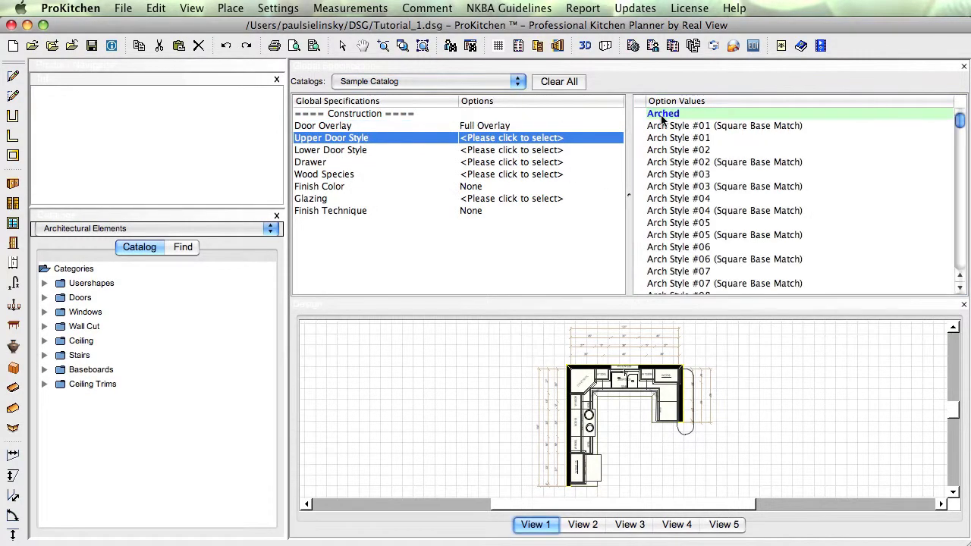
scroll(719, 203, "down", 1)
scroll(713, 209, "down", 5)
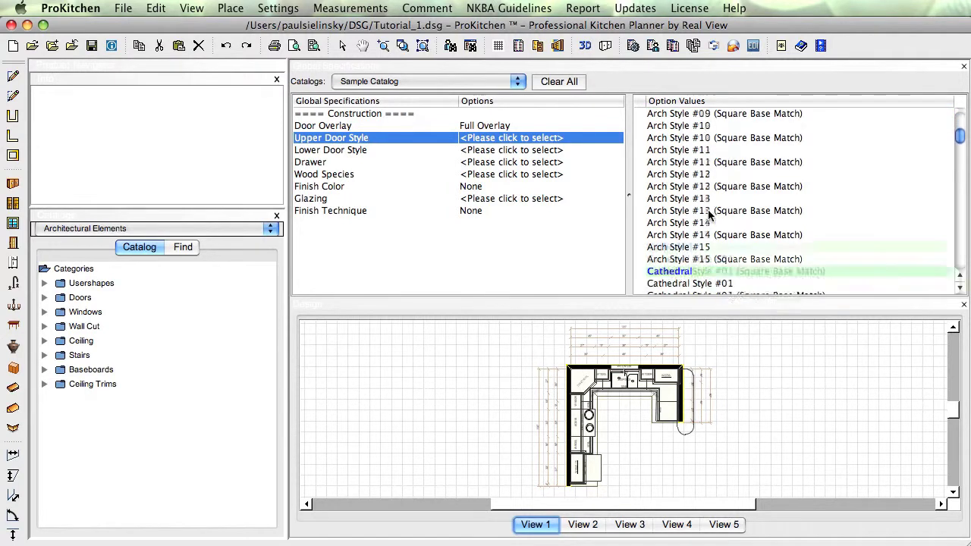
left_click(544, 126)
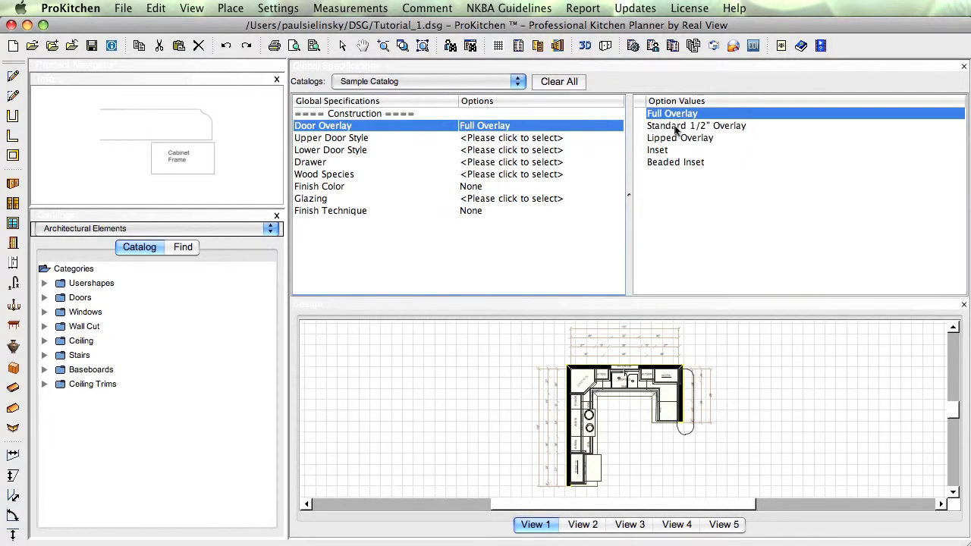
left_click(677, 129)
Compare Mitered Square, Raised Panel styles #01 to #04 and set the upper door style to Style #01.
scroll(721, 223, "down", 6)
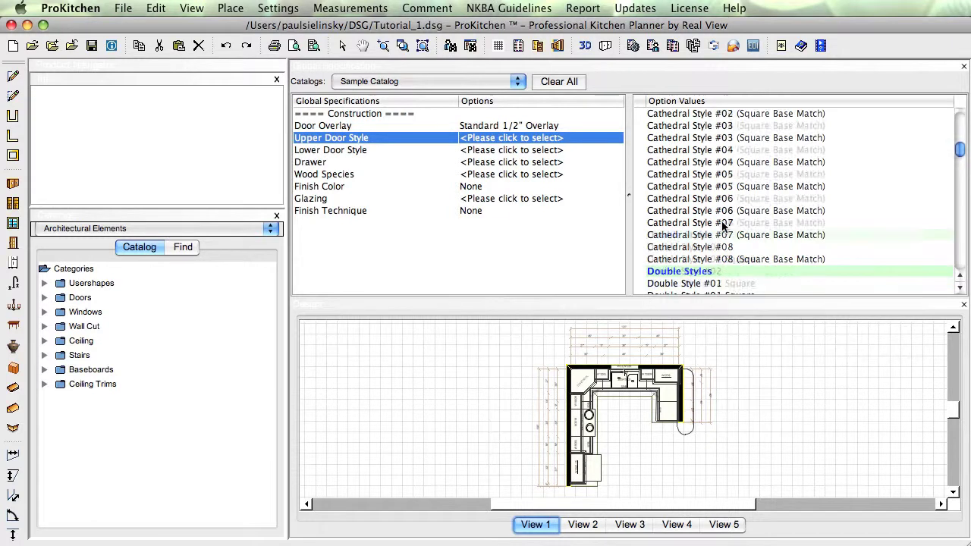
scroll(721, 225, "down", 5)
scroll(721, 223, "up", 4)
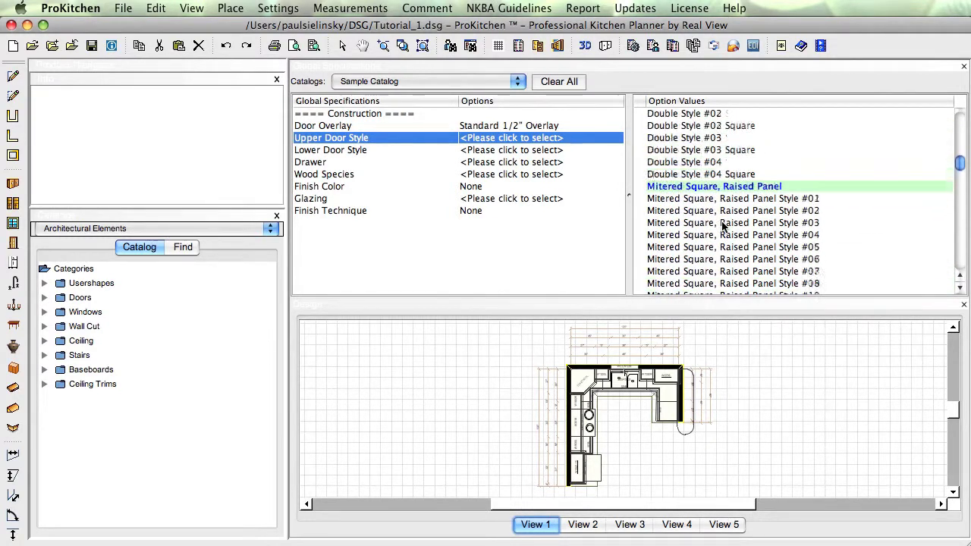
left_click(705, 199)
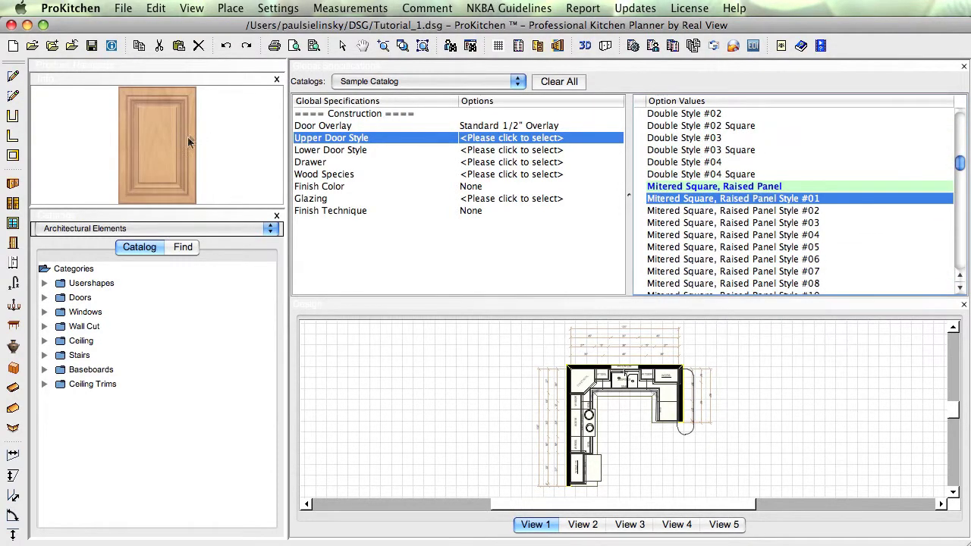
left_click(682, 213)
left_click(681, 221)
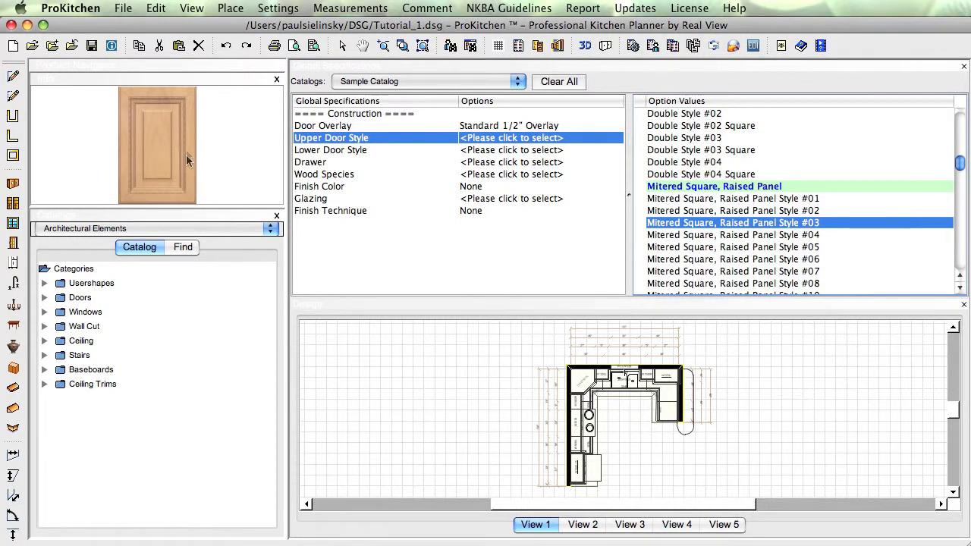
left_click(711, 235)
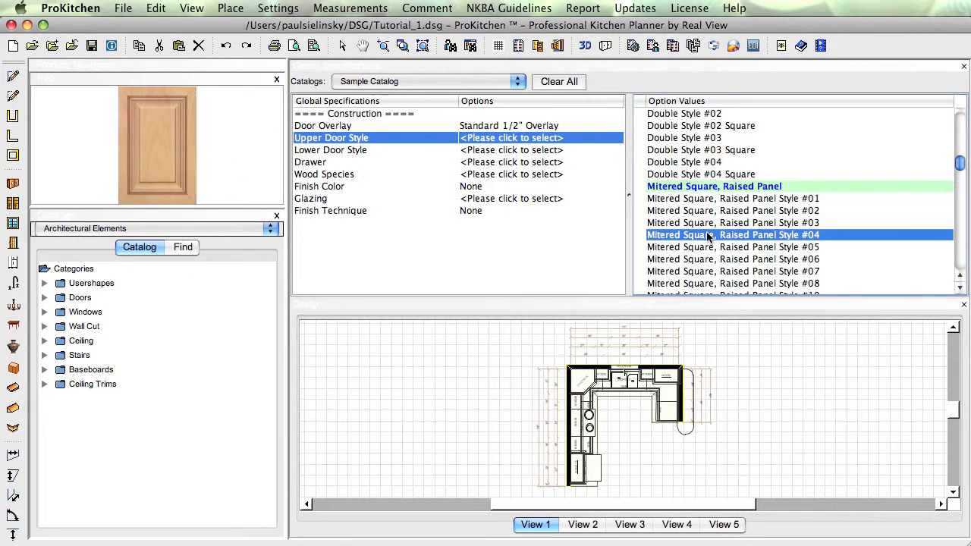
left_click(711, 213)
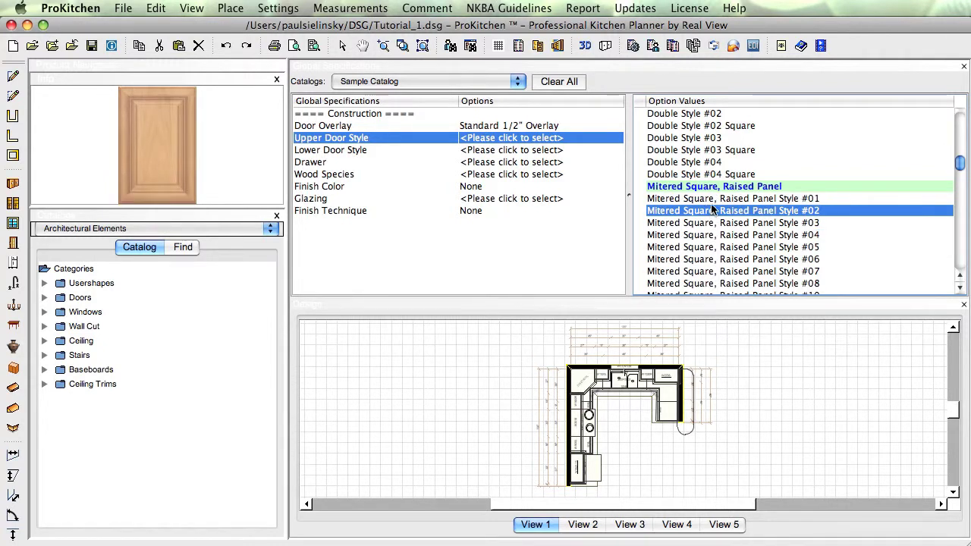
double_click(713, 199)
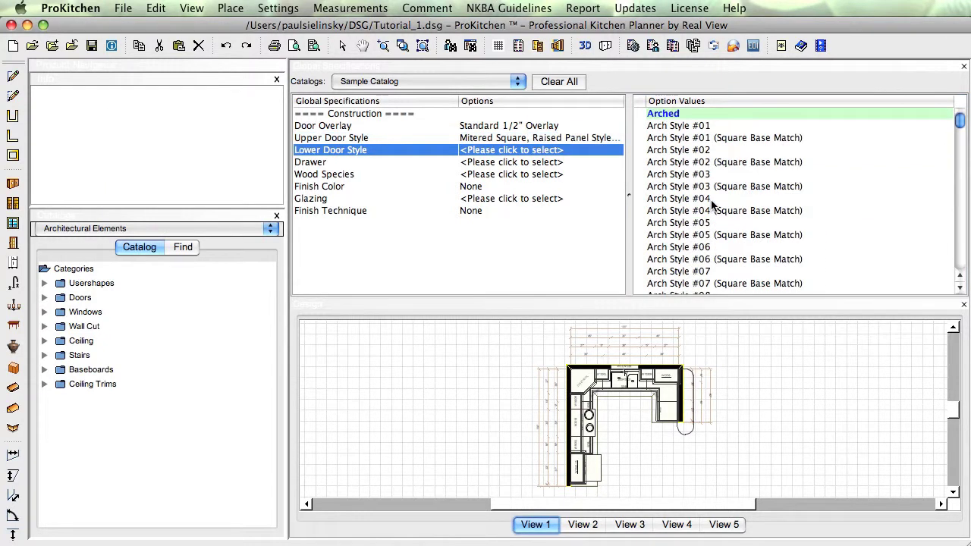
Set the lower door style to Mitered Square, Raised Panel Style #01.
scroll(715, 193, "down", 10)
scroll(715, 194, "down", 7)
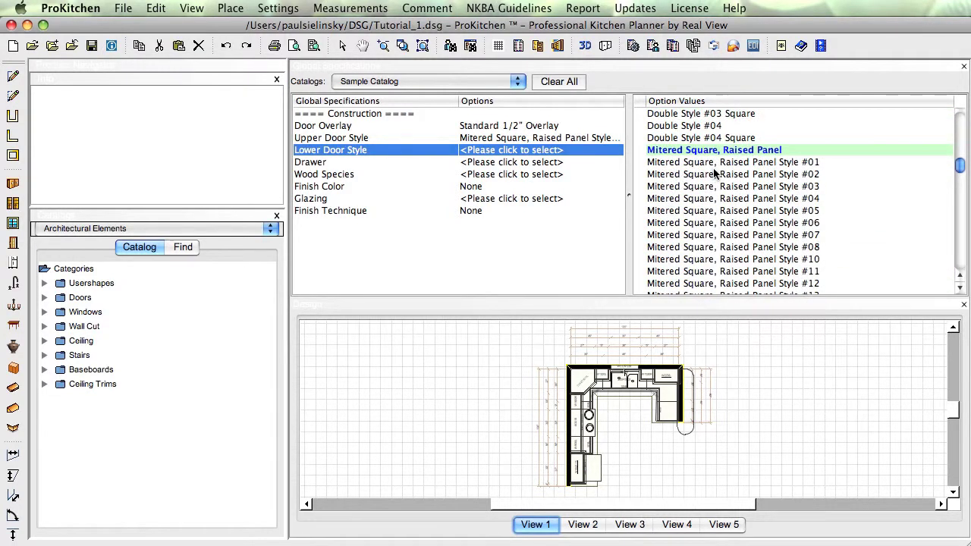
double_click(713, 162)
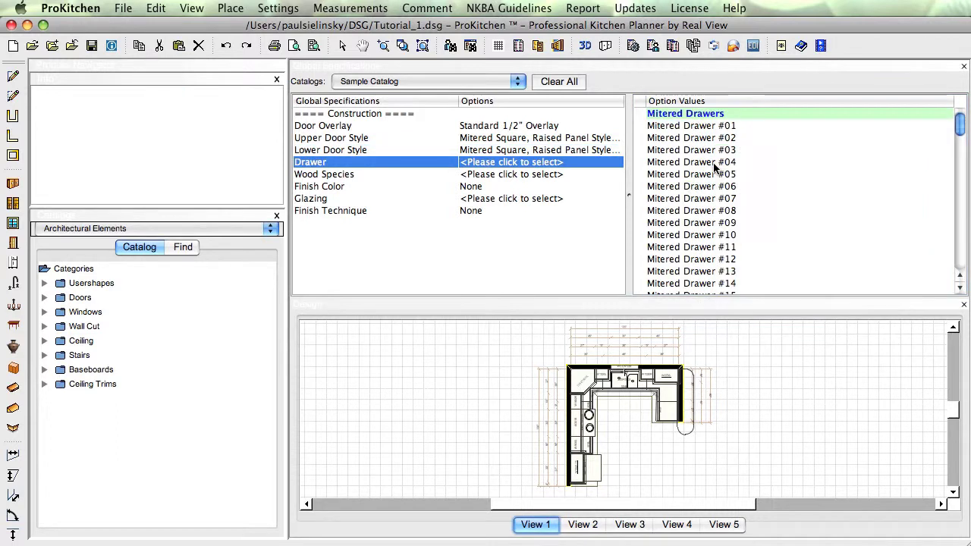
Preview Mitered Drawer #01 and set the drawer style to Mitered Drawer #02.
left_click(681, 126)
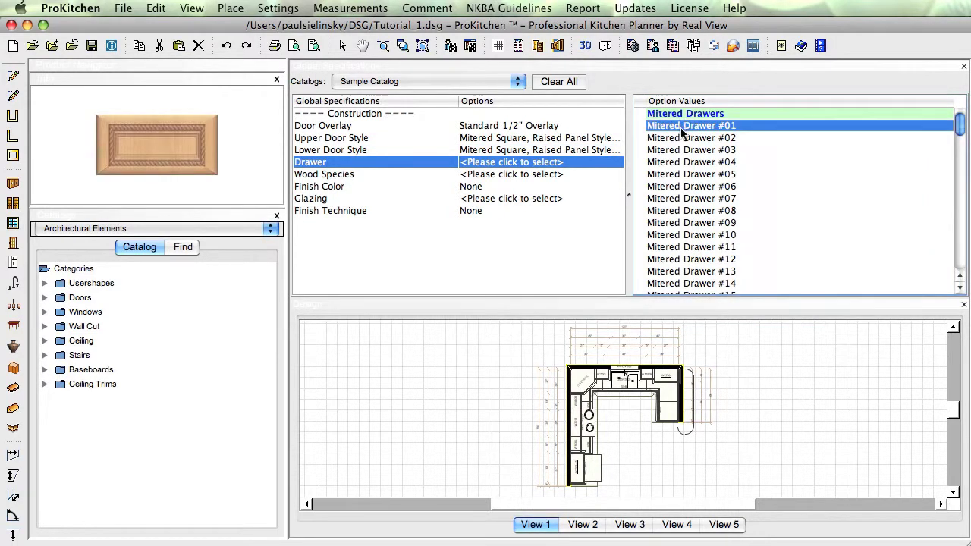
left_click(682, 137)
double_click(681, 137)
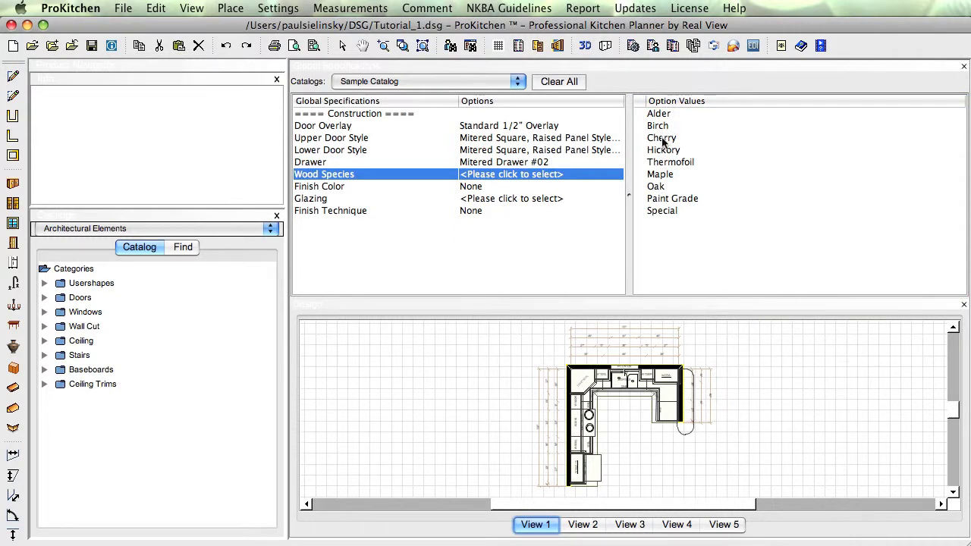
Set the wood species to Hickory and the finish color to HCK.946.
left_click(662, 150)
double_click(662, 149)
left_click(662, 138)
double_click(663, 138)
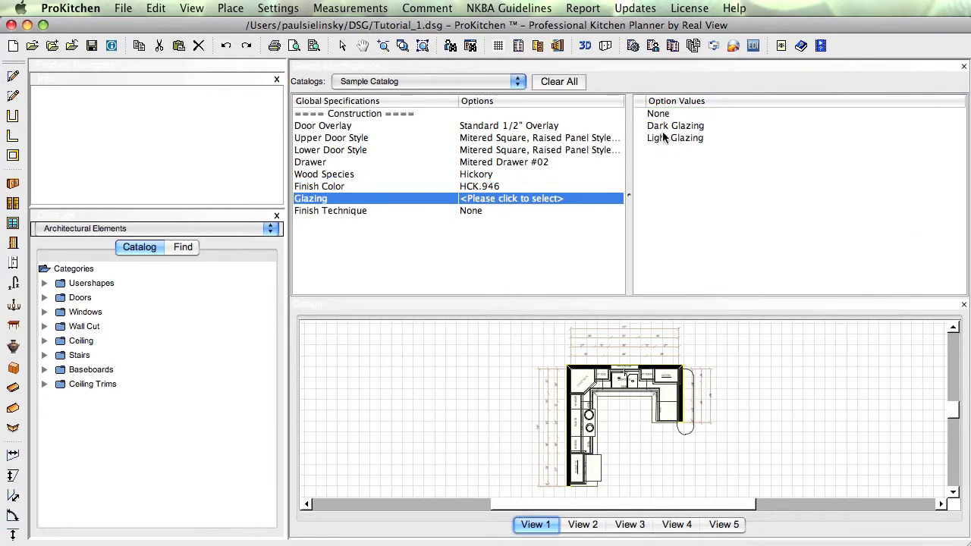
Preview Dark Glazing on the door and set the glazing to None.
left_click(660, 126)
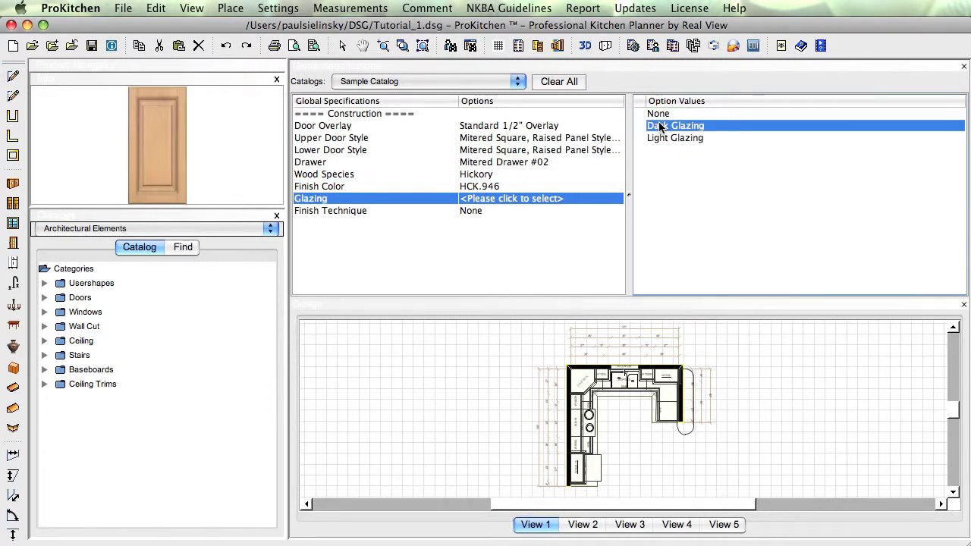
left_click(660, 114)
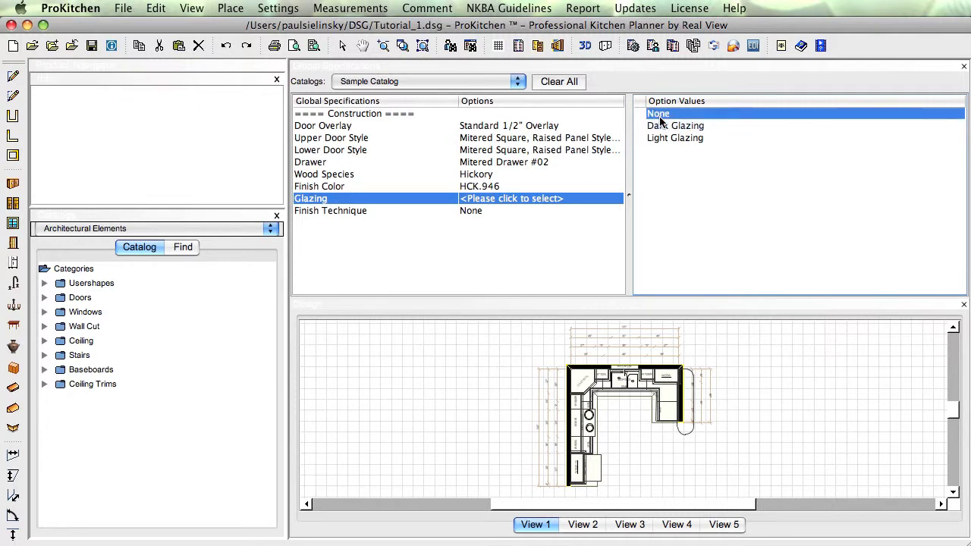
double_click(660, 113)
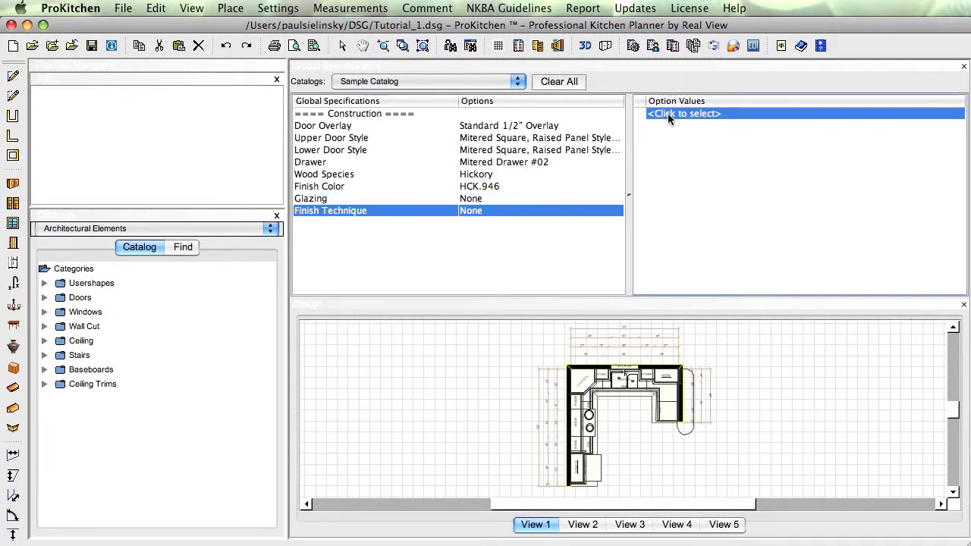
Add Sanding as the finish technique and close the global specifications.
double_click(667, 113)
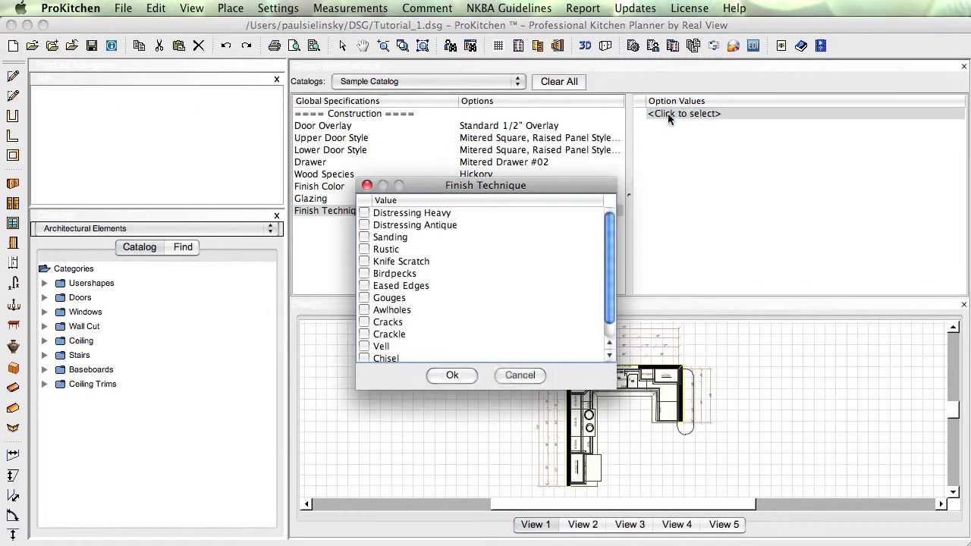
left_click(372, 239)
left_click(452, 374)
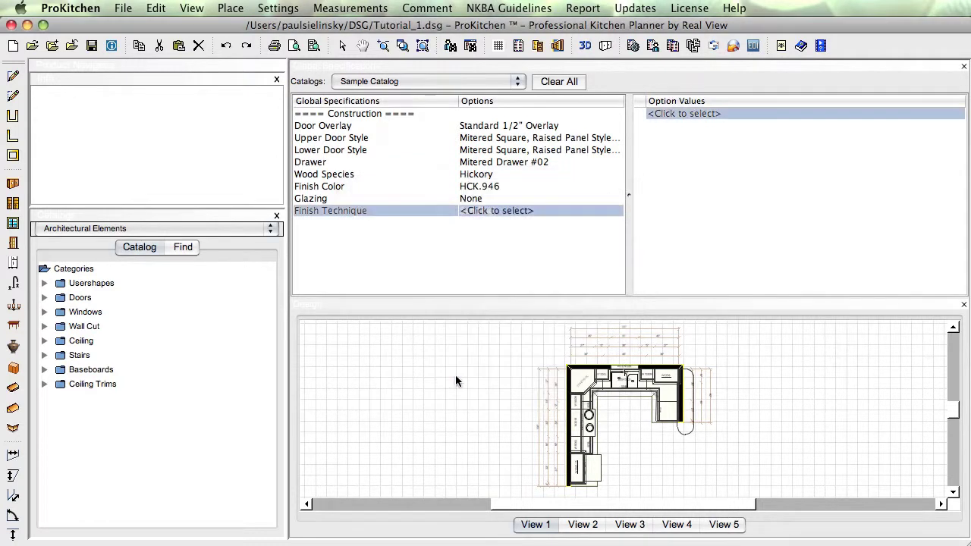
left_click(962, 69)
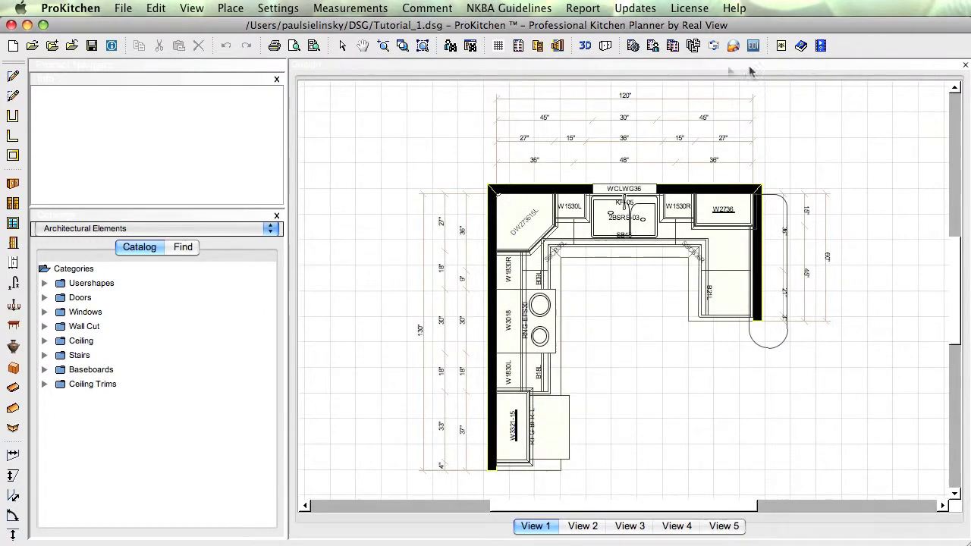
Generate the 3D view, orbit the kitchen to examine the new doors, drawers and finish, and return to the floor plan.
left_click(584, 47)
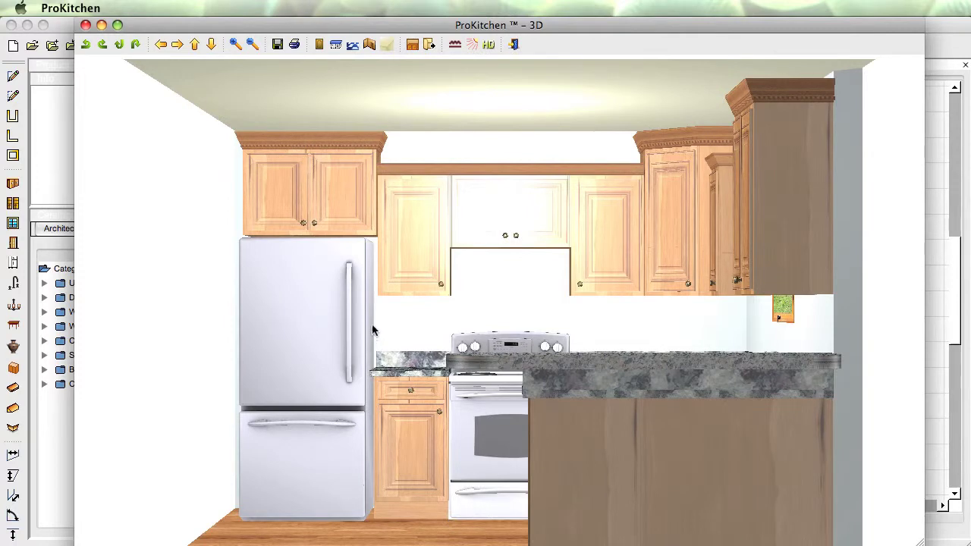
left_click_drag(300, 317, 372, 330)
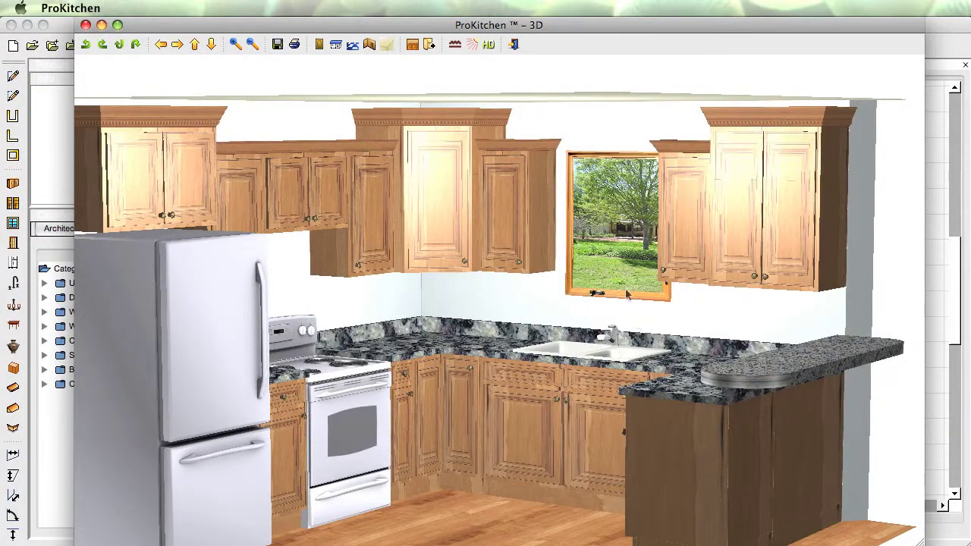
left_click(102, 26)
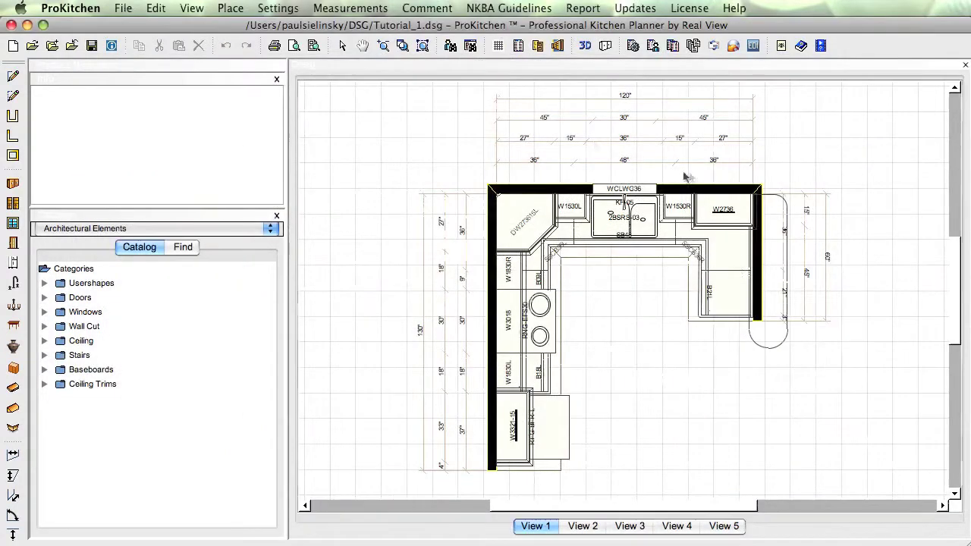
right_click(756, 280)
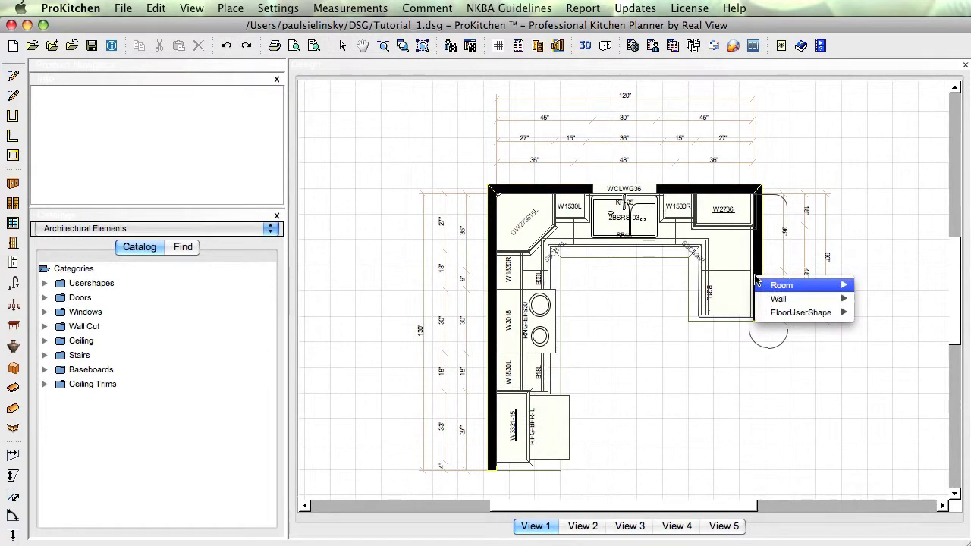
mouse_move(774, 298)
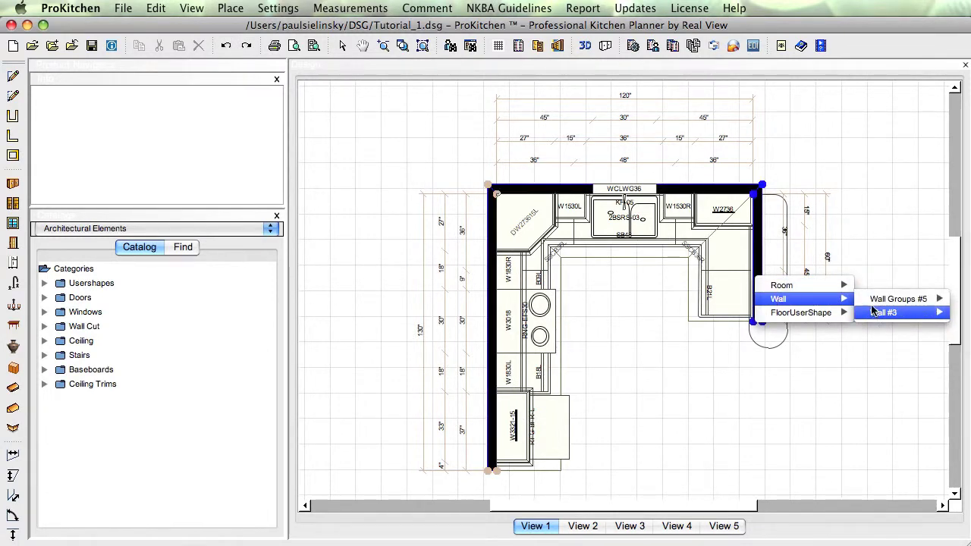
mouse_move(898, 299)
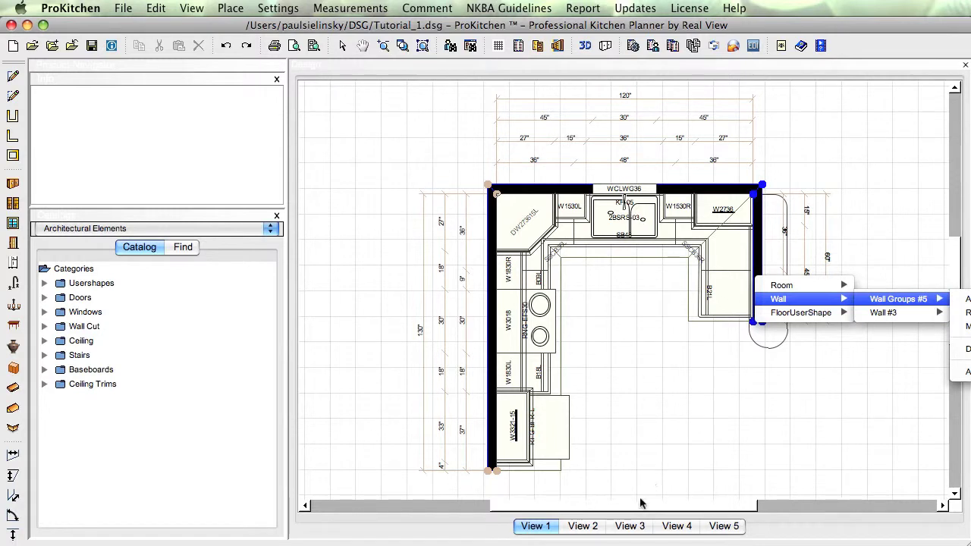
Enable outside placement in the attributes of the half wall that carries the raised bar top.
left_click_drag(640, 506, 729, 507)
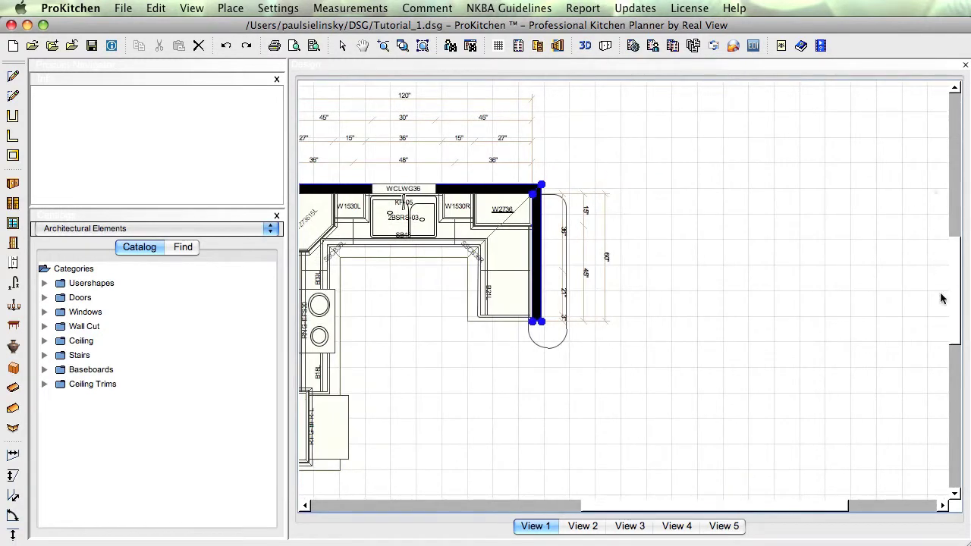
left_click(950, 324)
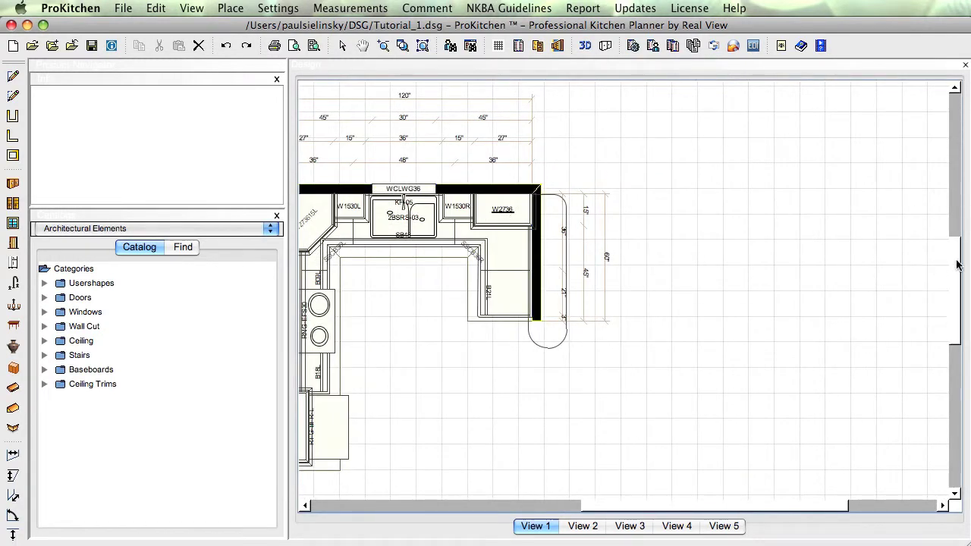
scroll(953, 307, "down", 5)
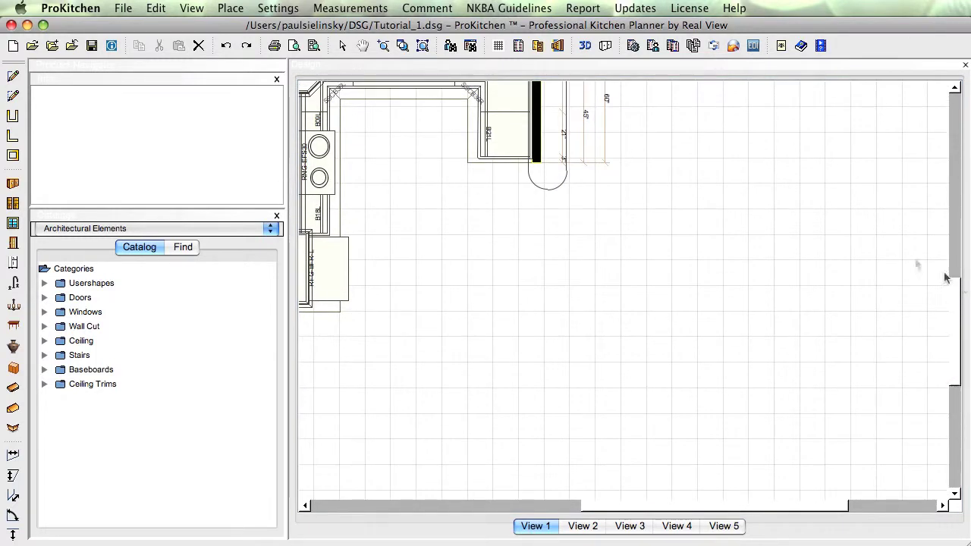
scroll(916, 271, "up", 3)
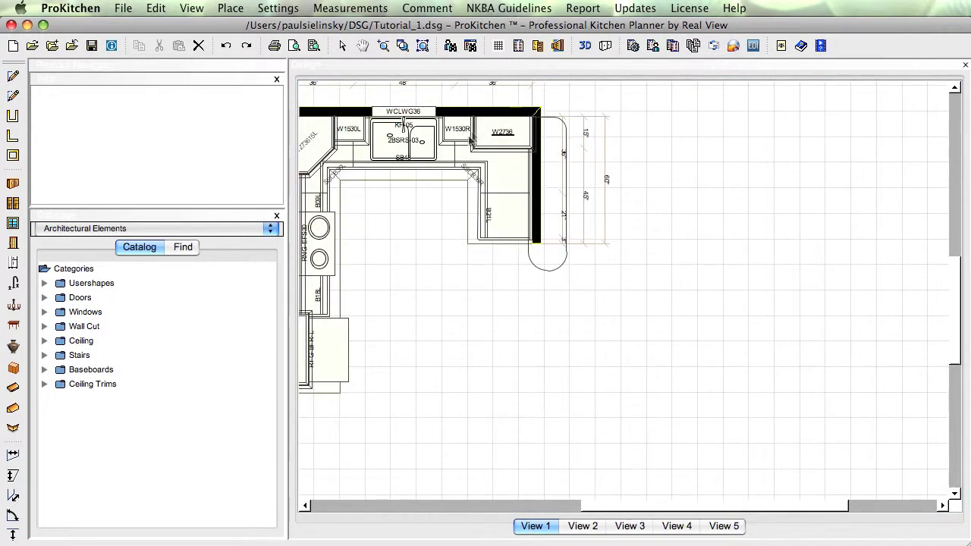
right_click(540, 201)
mouse_move(565, 235)
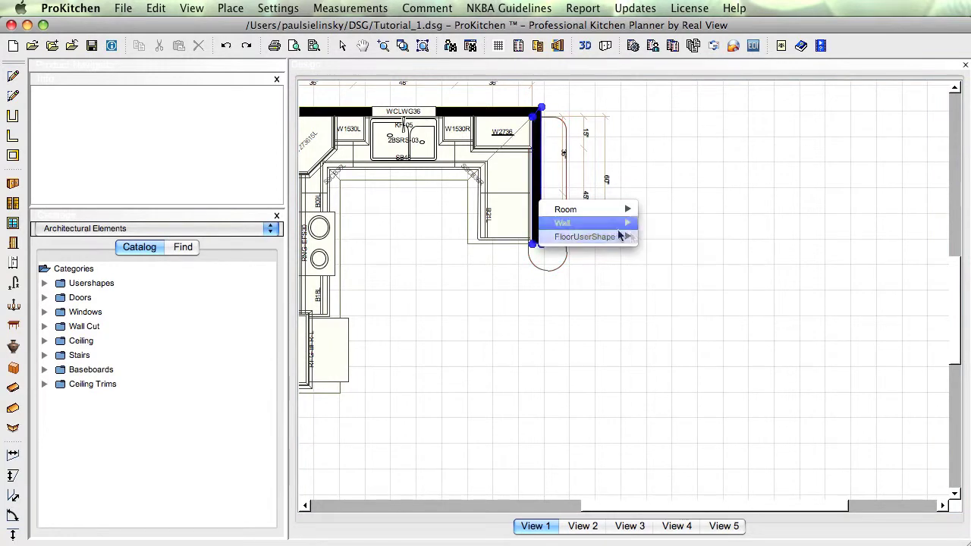
mouse_move(628, 229)
mouse_move(674, 237)
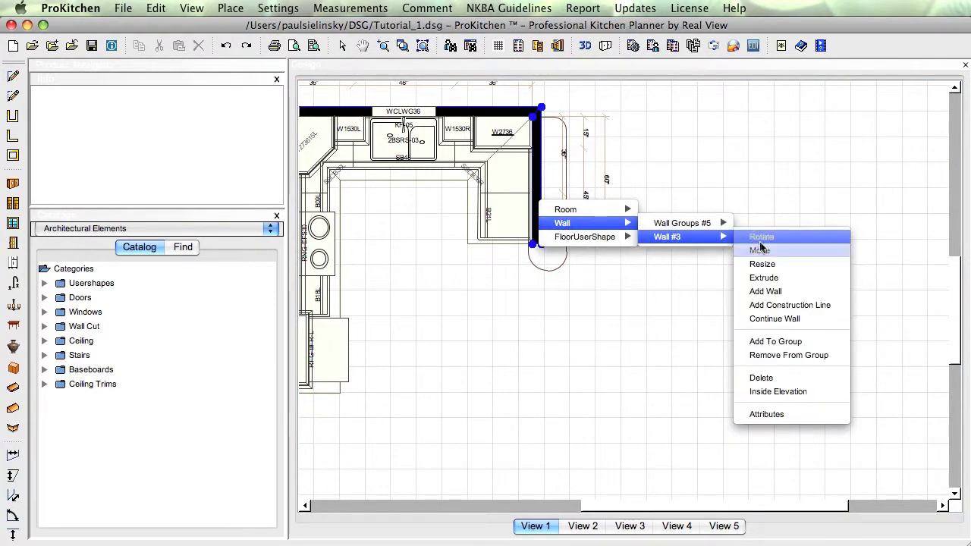
left_click(740, 414)
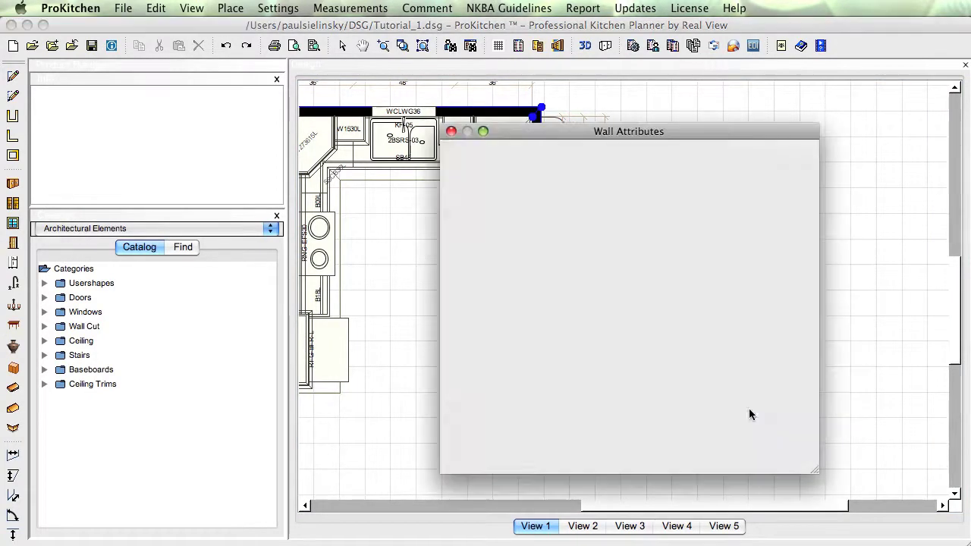
left_click(532, 332)
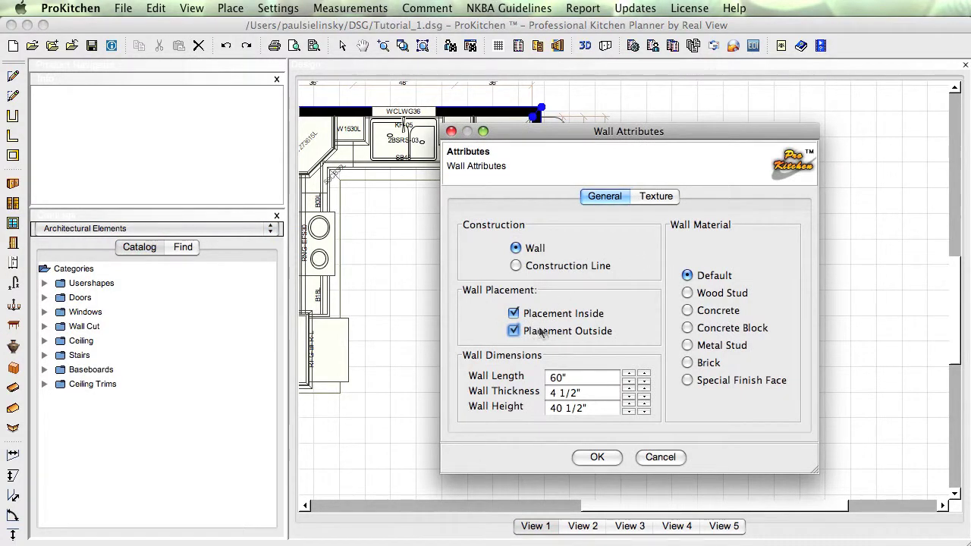
left_click(598, 457)
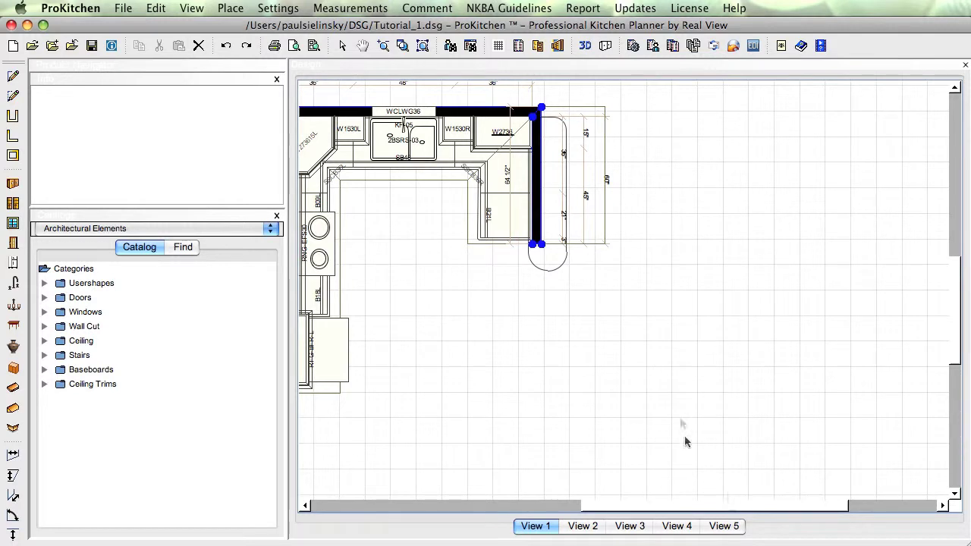
Generate the 3D view and orbit and zoom out to examine the whole kitchen with the half wall and bar top.
left_click(585, 46)
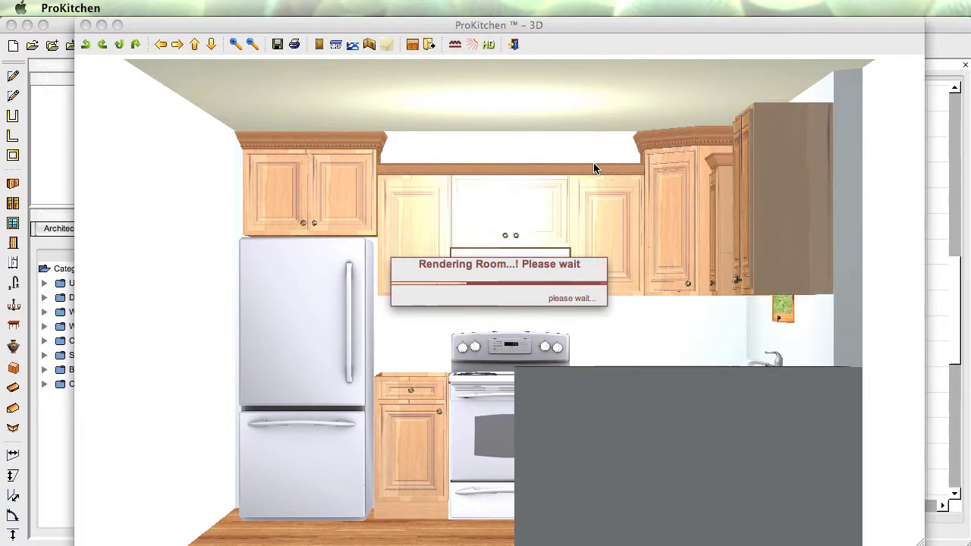
left_click_drag(530, 253, 407, 74)
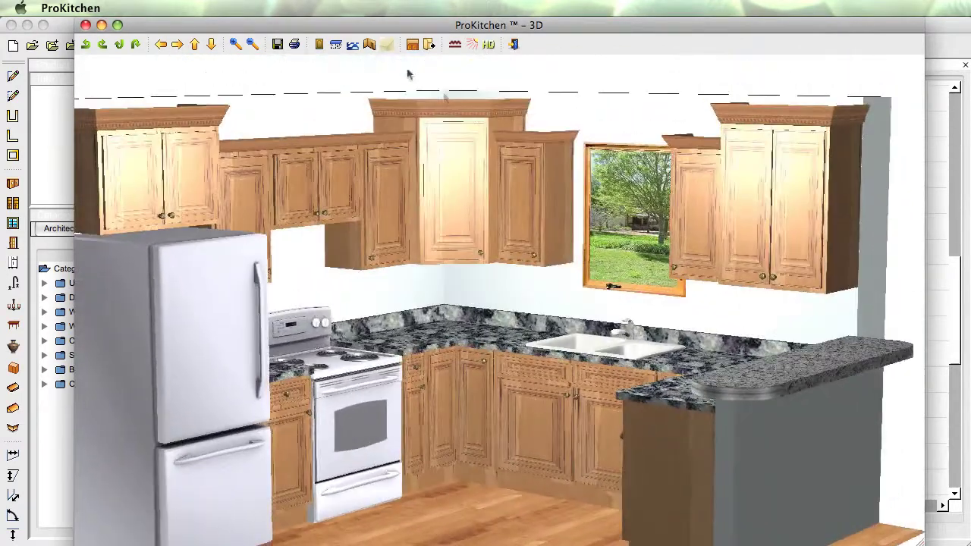
left_click(252, 44)
left_click_drag(486, 360, 551, 335)
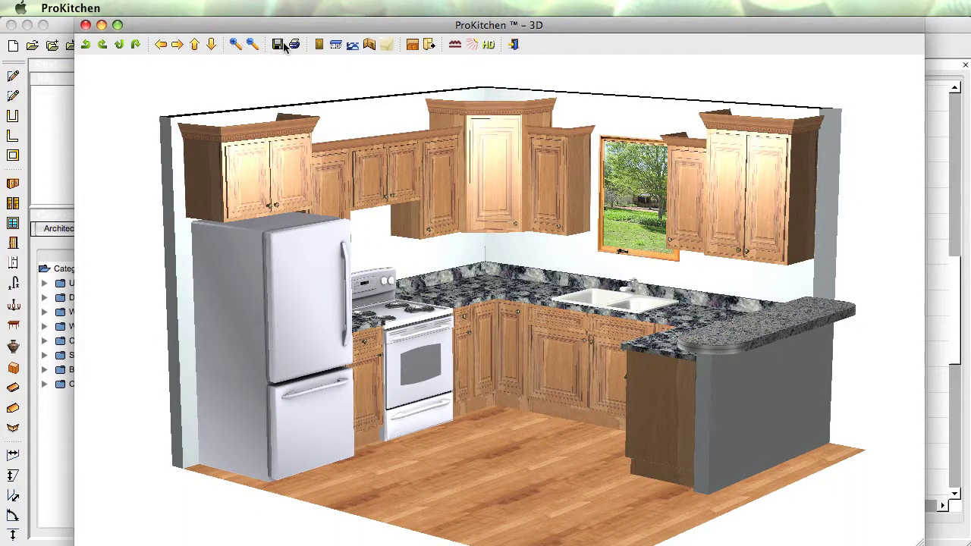
mouse_move(565, 304)
left_mouse_down()
mouse_move(557, 300)
mouse_move(565, 312)
left_mouse_up()
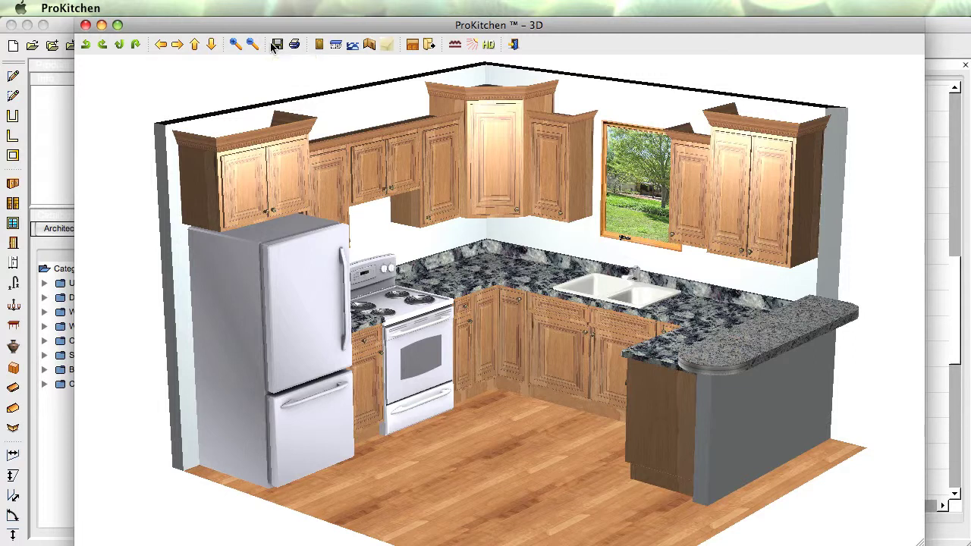
Set the global door overlay to Full Overlay and the wood species to Maple from the 3D view.
left_click(319, 45)
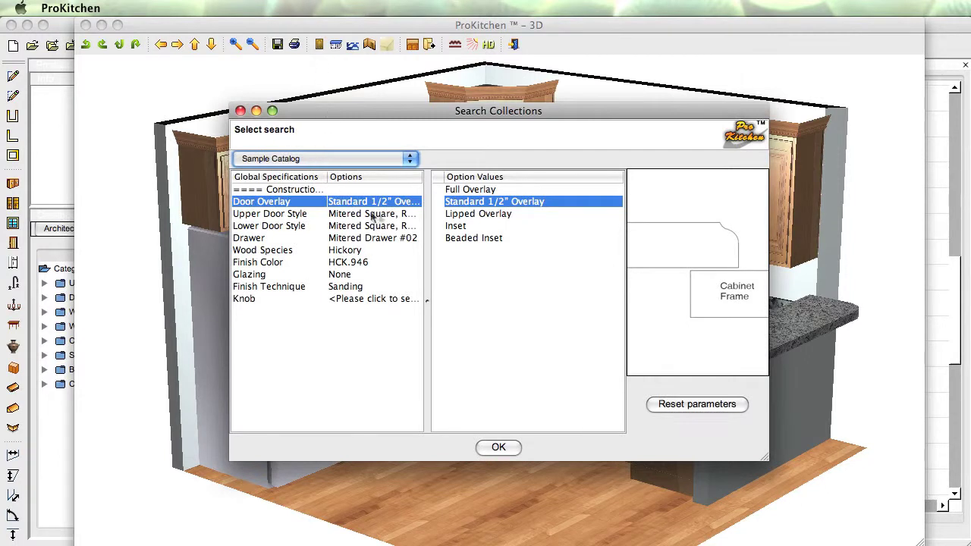
left_click(470, 191)
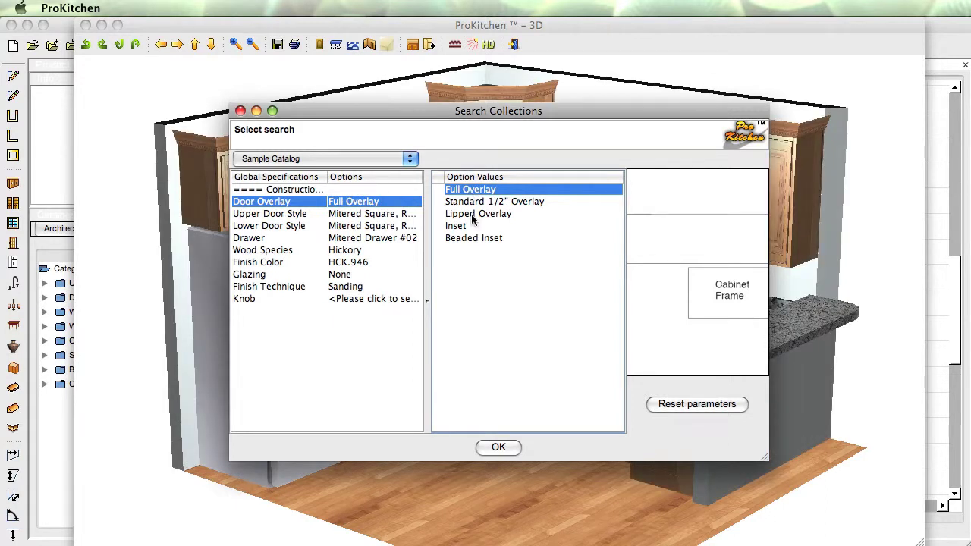
left_click(364, 250)
left_click(464, 252)
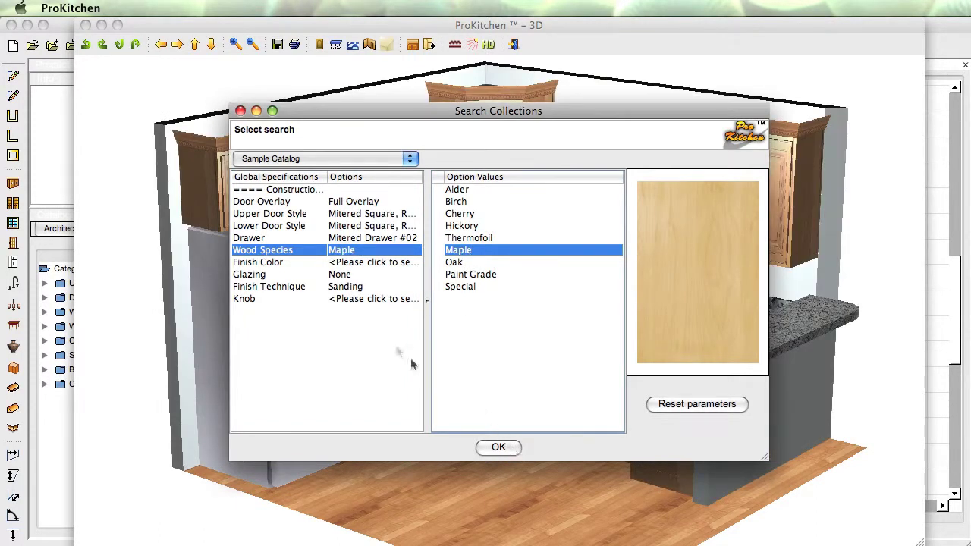
Preview Maple finishes MPL1.552 and MPL1.402, set the finish color to MPL1.705, and close the specifications.
left_click(361, 264)
left_click(461, 240)
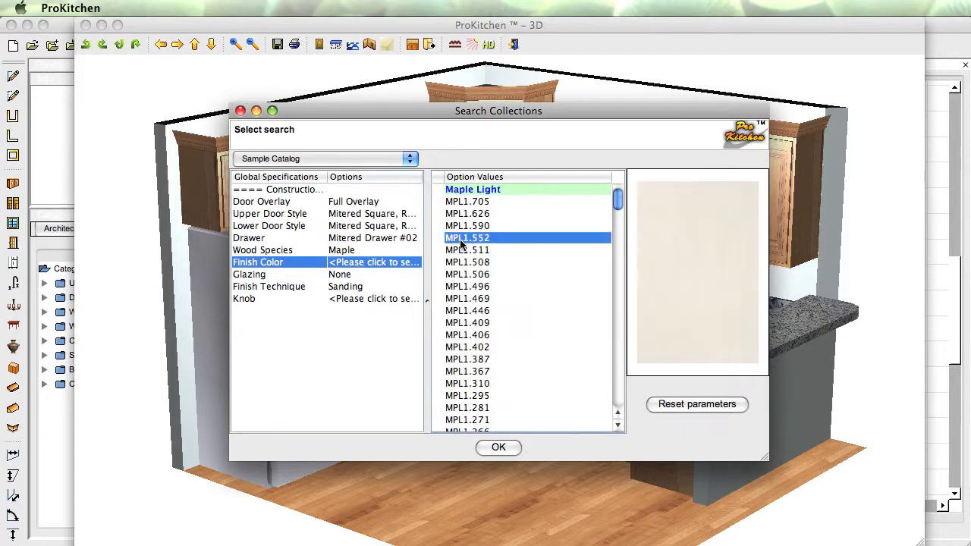
left_click(467, 345)
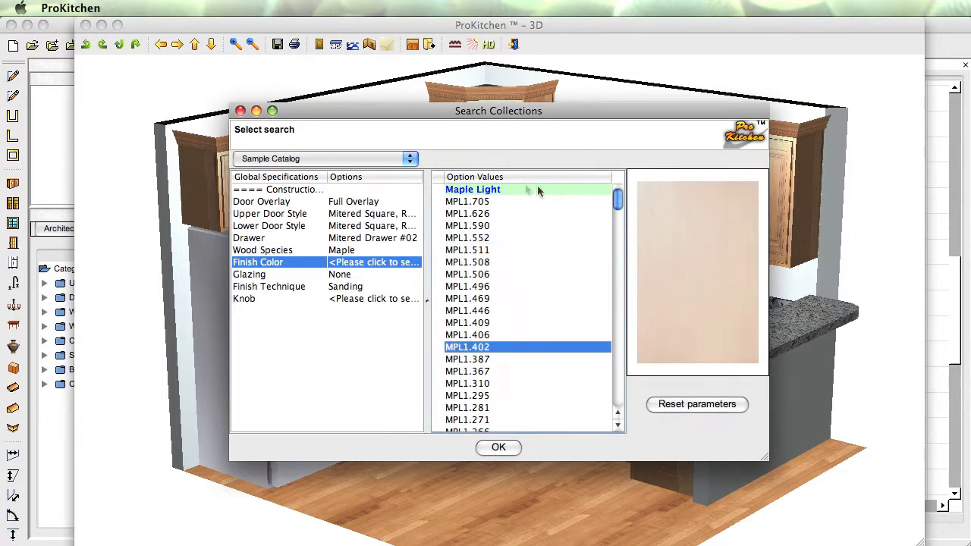
left_click(464, 202)
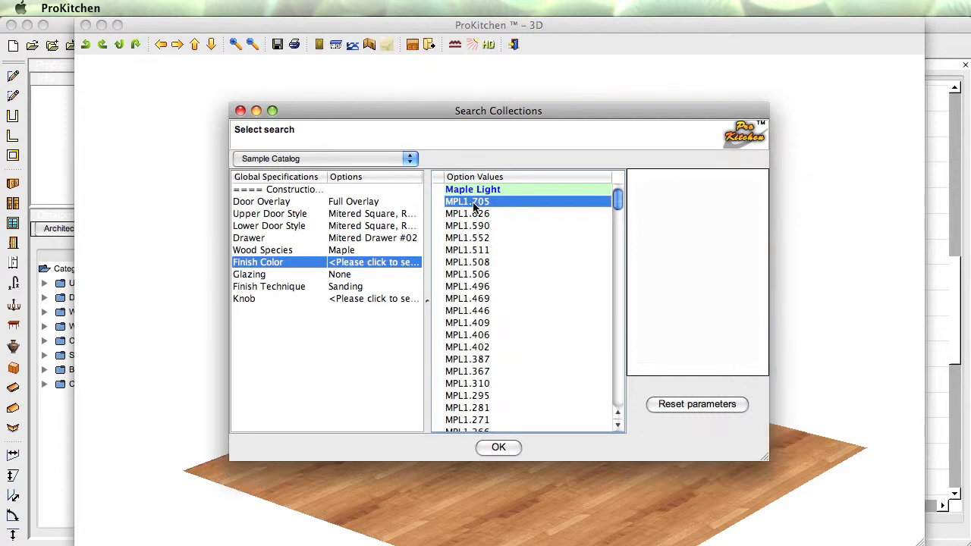
left_click(474, 203)
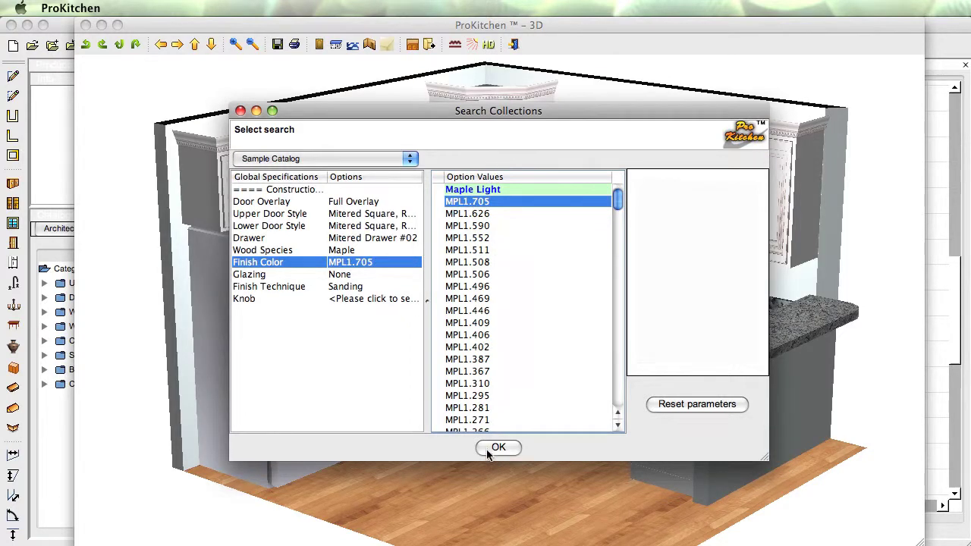
left_click(497, 448)
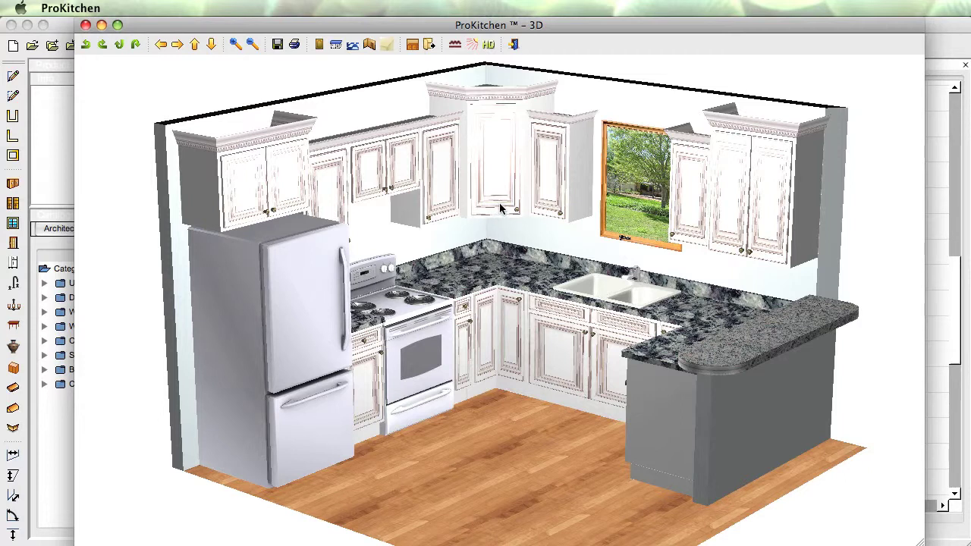
Check the available countertop material categories without changing them, and apply the Suva Blackforest carpet to the floor.
left_click(334, 45)
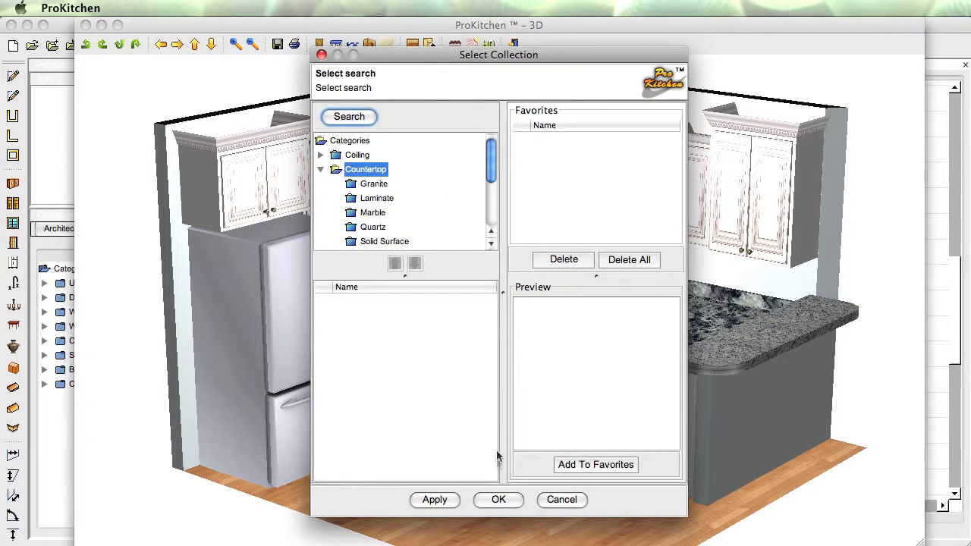
left_click(562, 503)
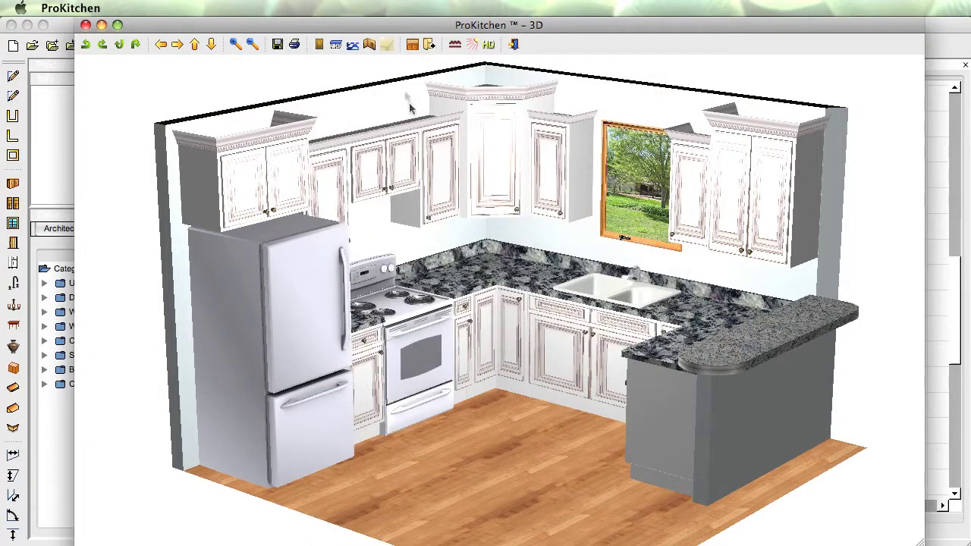
left_click(353, 45)
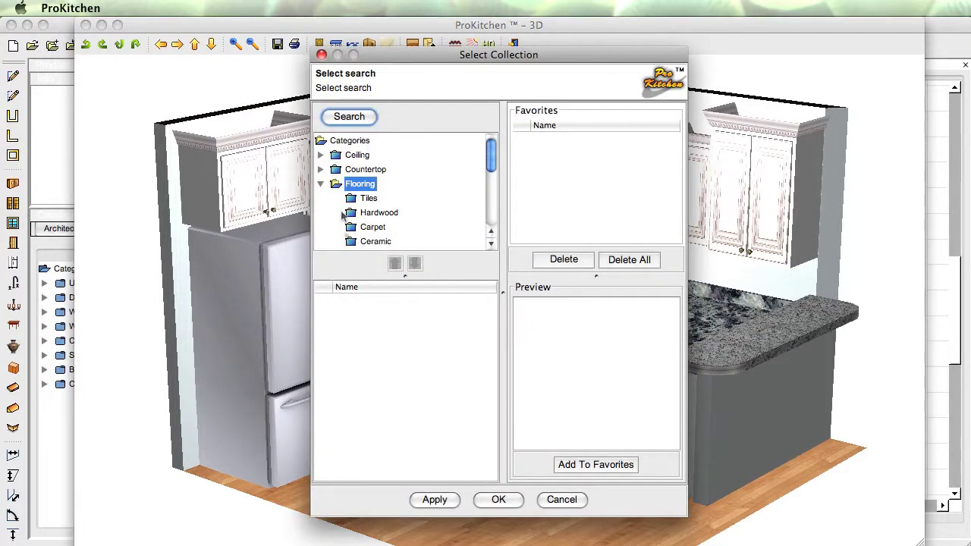
left_click(364, 229)
left_click(356, 374)
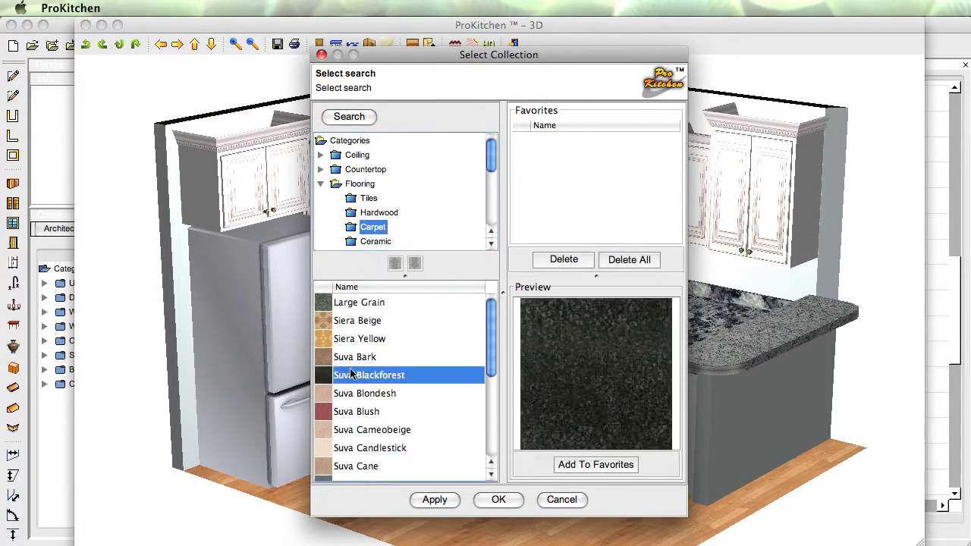
left_click(443, 501)
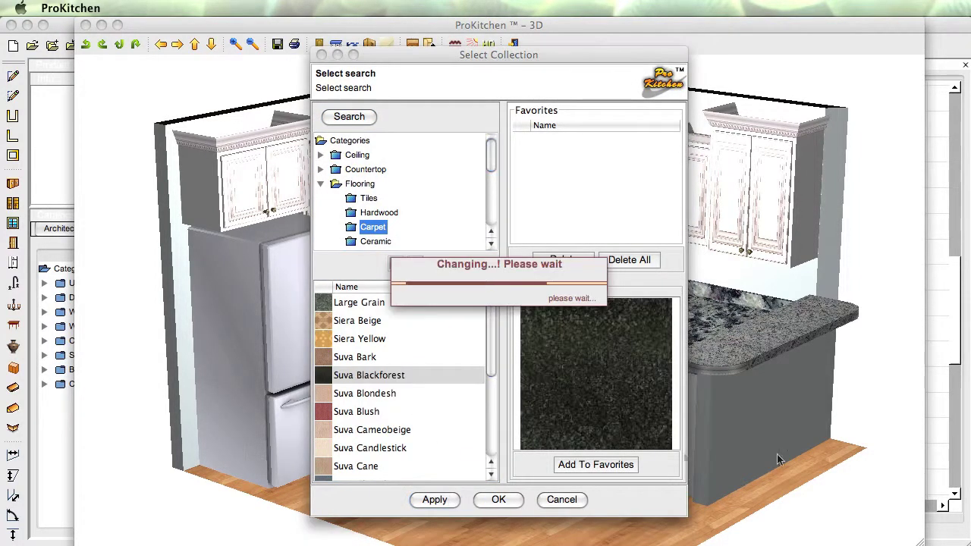
left_click(497, 499)
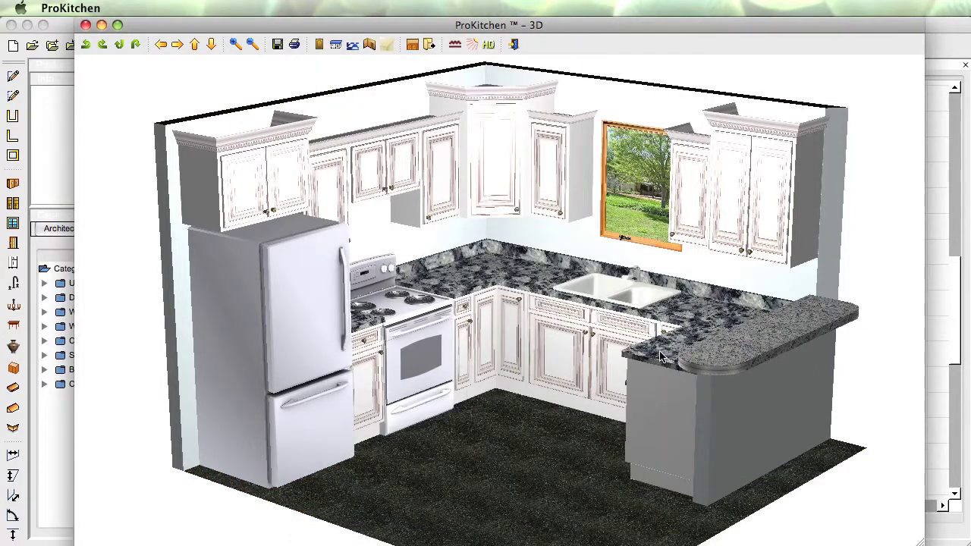
Hide the crown molding on the wall cabinets and orbit the 3D kitchen to examine it from several sides.
left_click(412, 45)
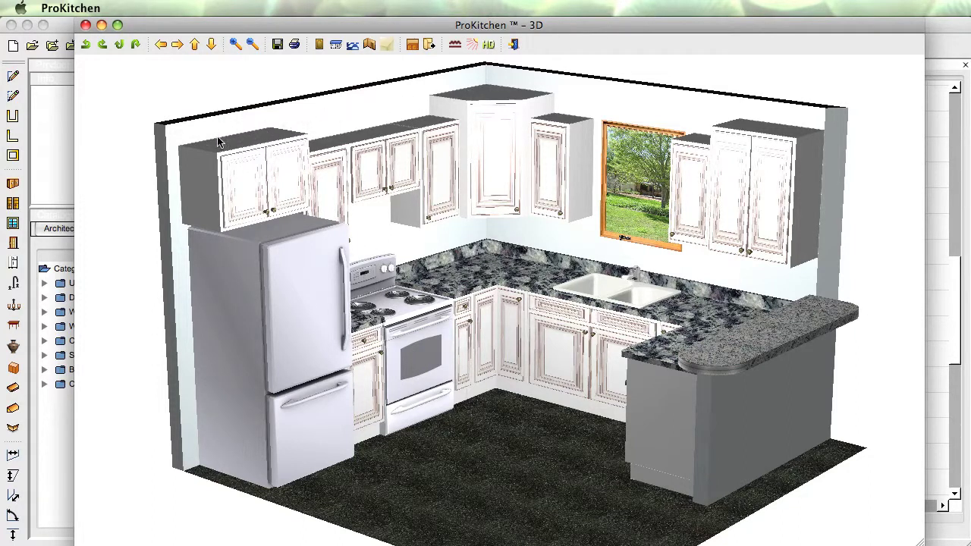
left_click_drag(460, 431, 614, 434)
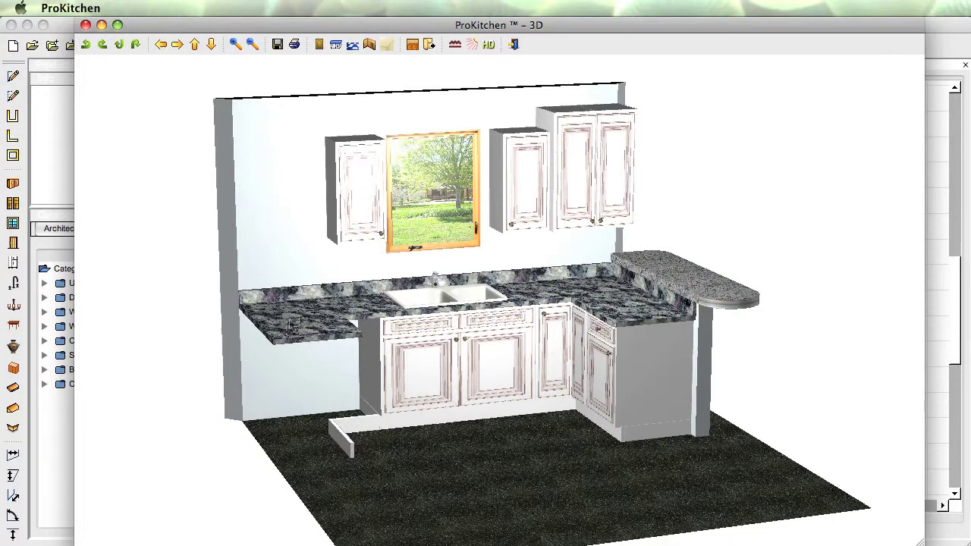
left_click_drag(414, 431, 444, 480)
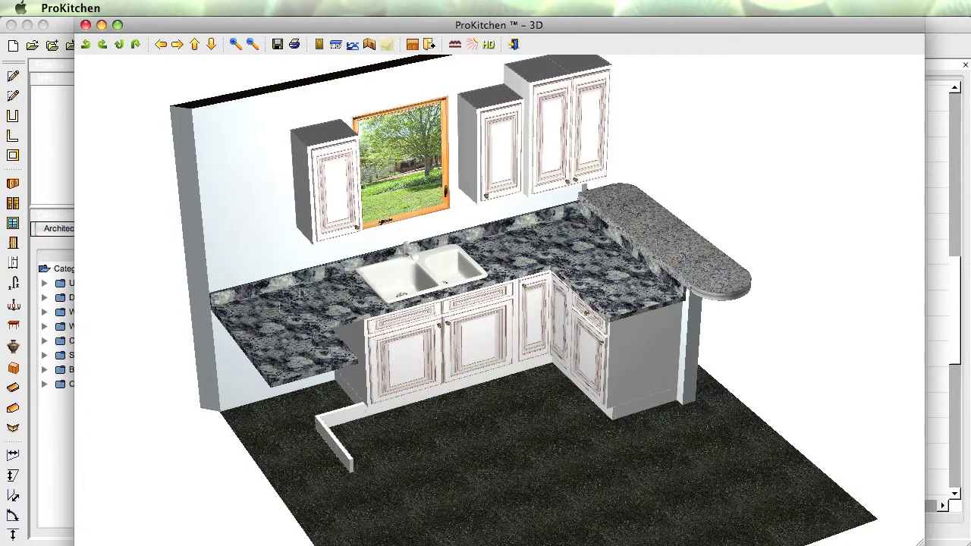
left_click_drag(394, 429, 741, 417)
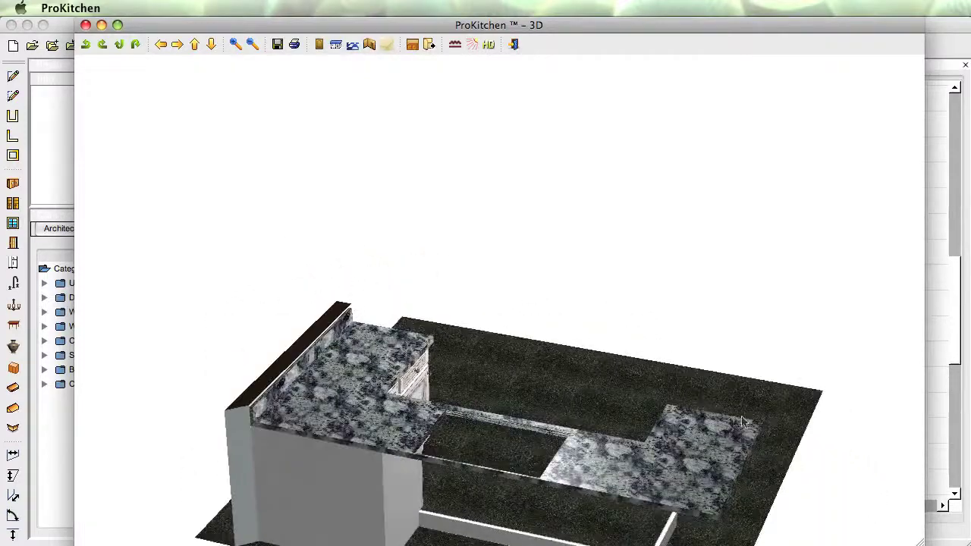
scroll(390, 467, "up", 3)
left_click_drag(390, 466, 294, 471)
left_click_drag(689, 412, 471, 367)
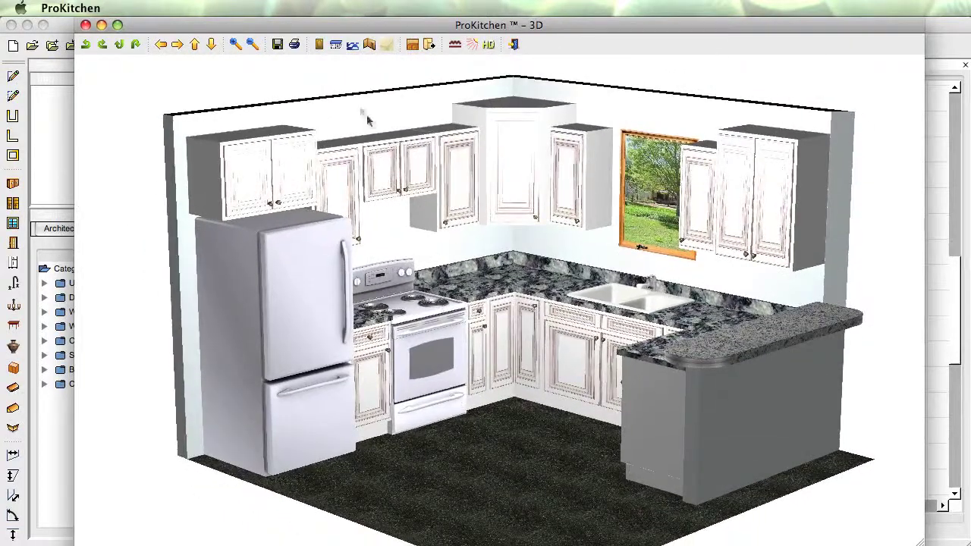
Check the available wallcovering material categories without applying any, and show the crown molding on the wall cabinets again.
left_click(369, 45)
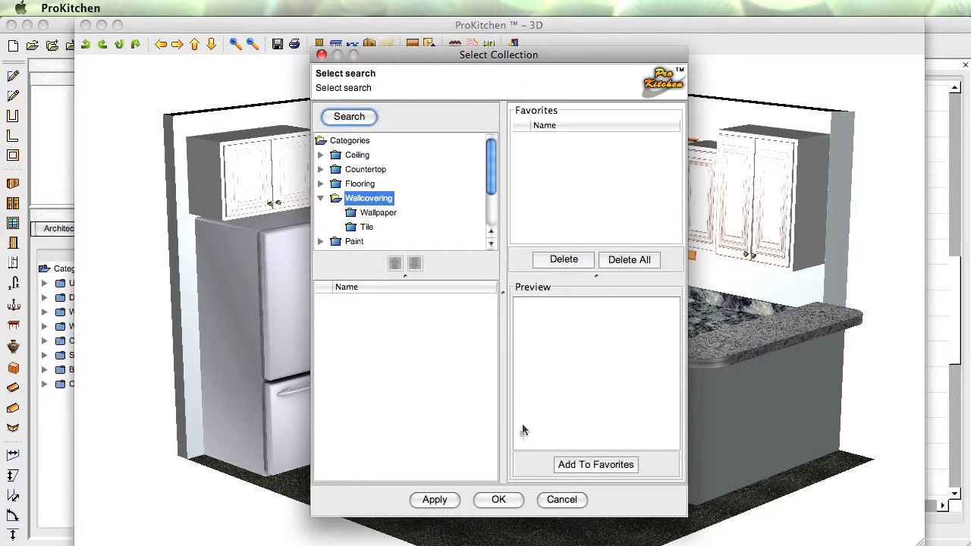
left_click(487, 500)
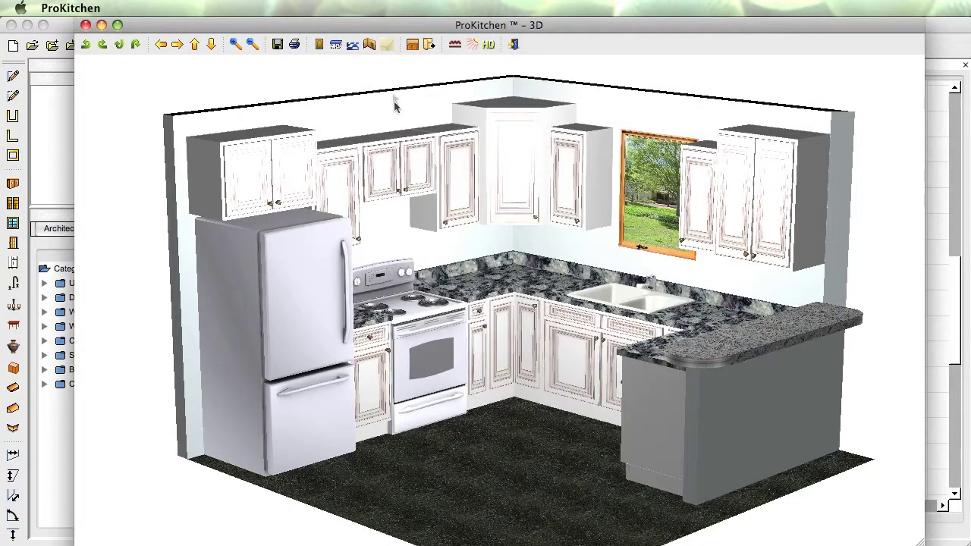
left_click(412, 45)
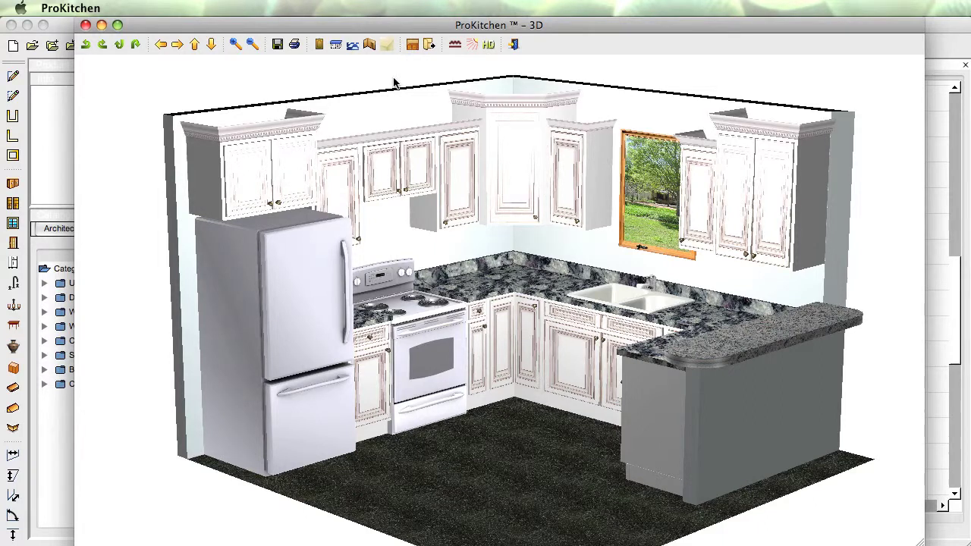
Open all cabinet doors and drawers in the 3D kitchen to examine the interiors, and close them again.
left_click(428, 46)
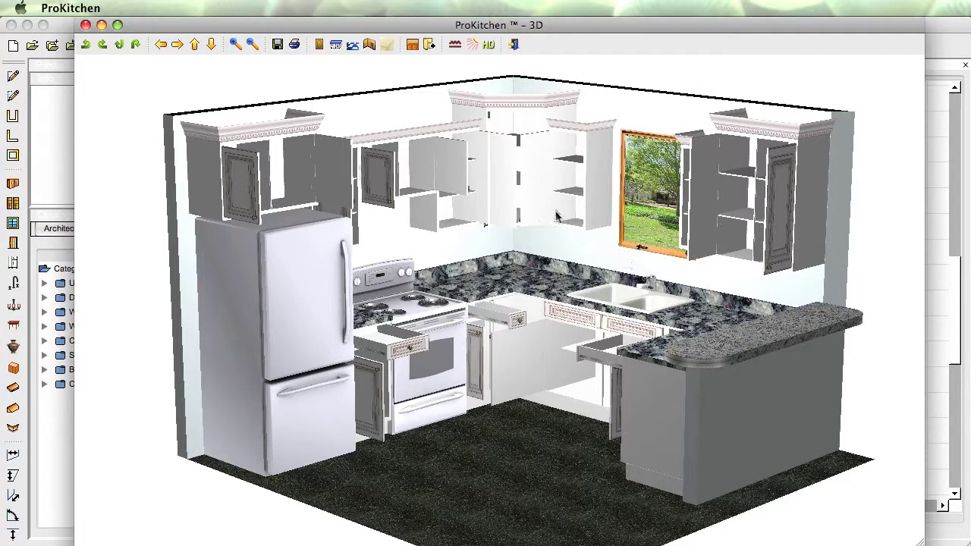
left_click(422, 45)
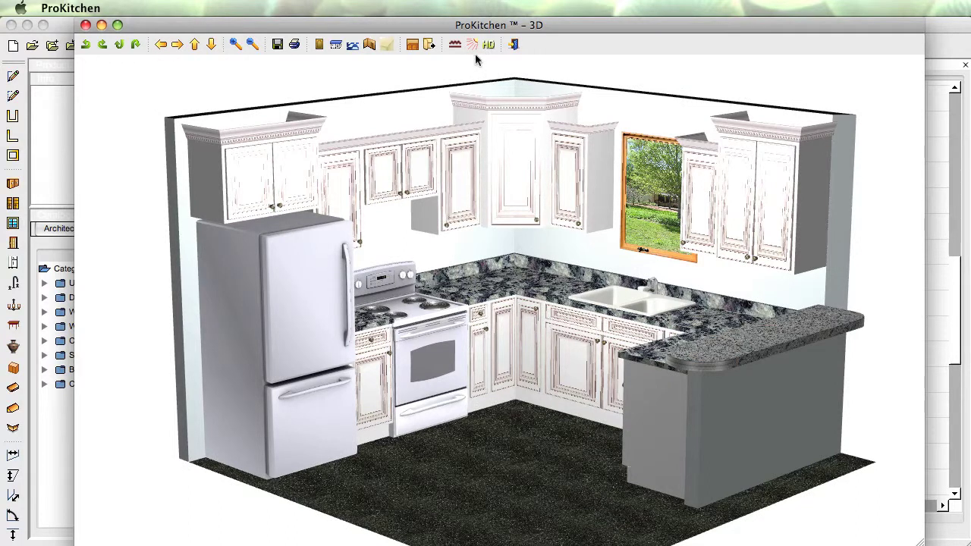
Lower the Disperse Light intensity of the 3D kitchen to 1 Watt and apply the light settings.
left_click(473, 45)
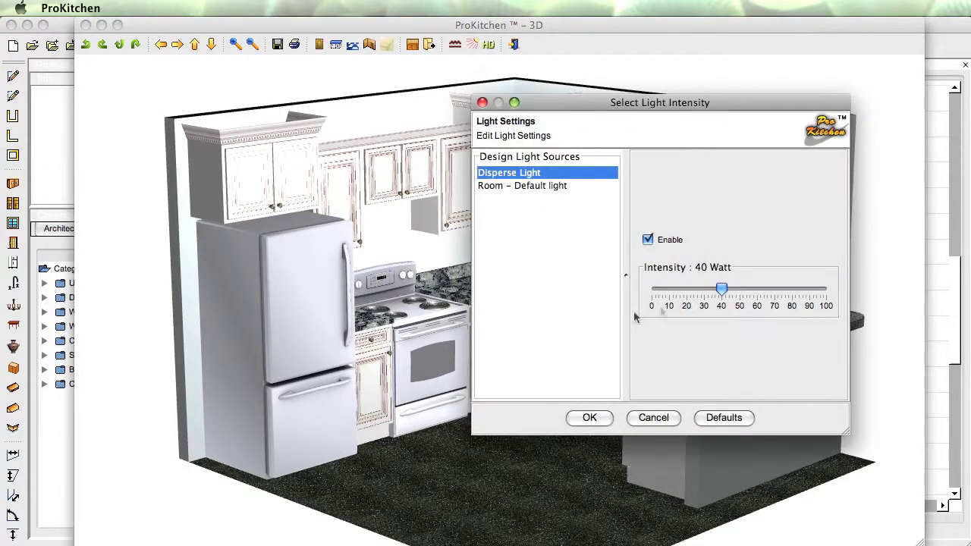
left_click_drag(722, 291, 653, 299)
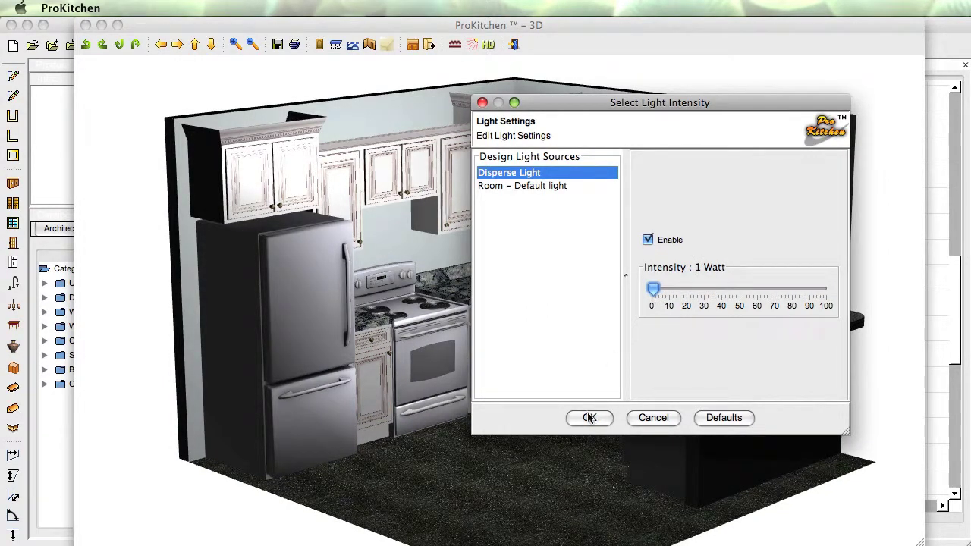
left_click(589, 417)
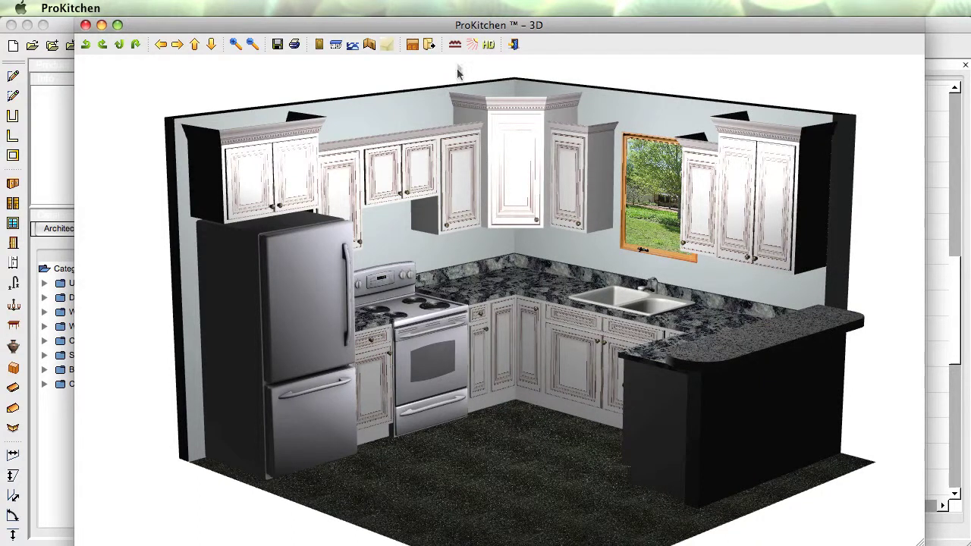
Exit the 3D view, fit the whole floor plan in the drawing area and clear the wall selection.
left_click(512, 46)
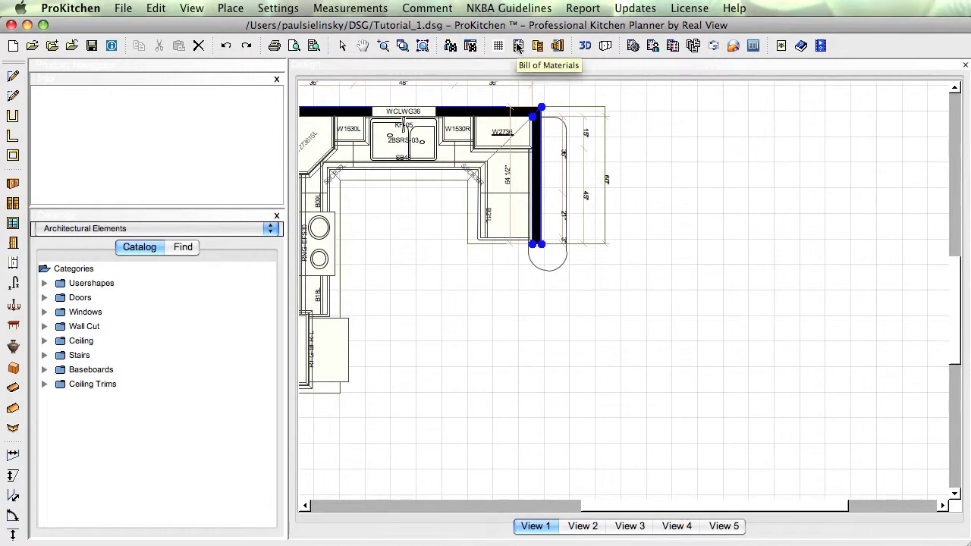
left_click(423, 46)
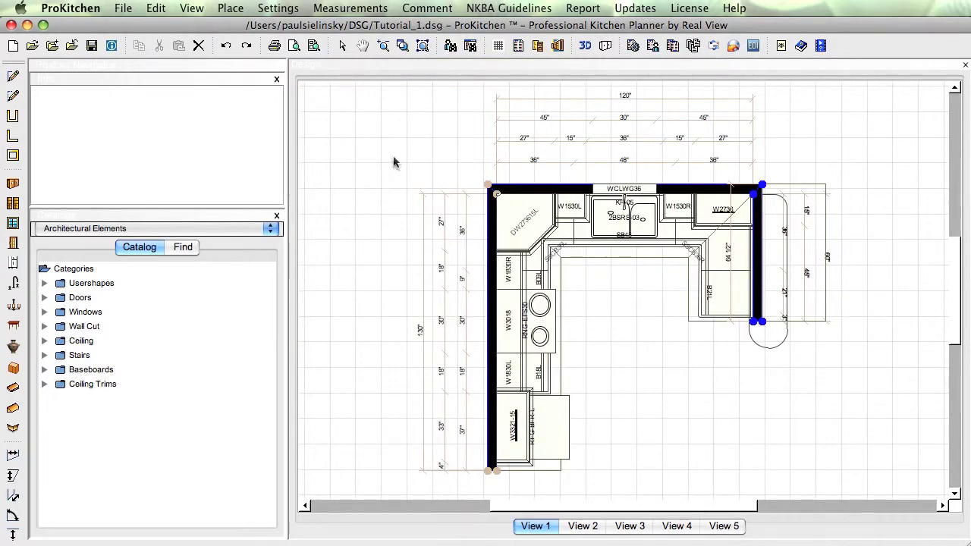
left_click(498, 88)
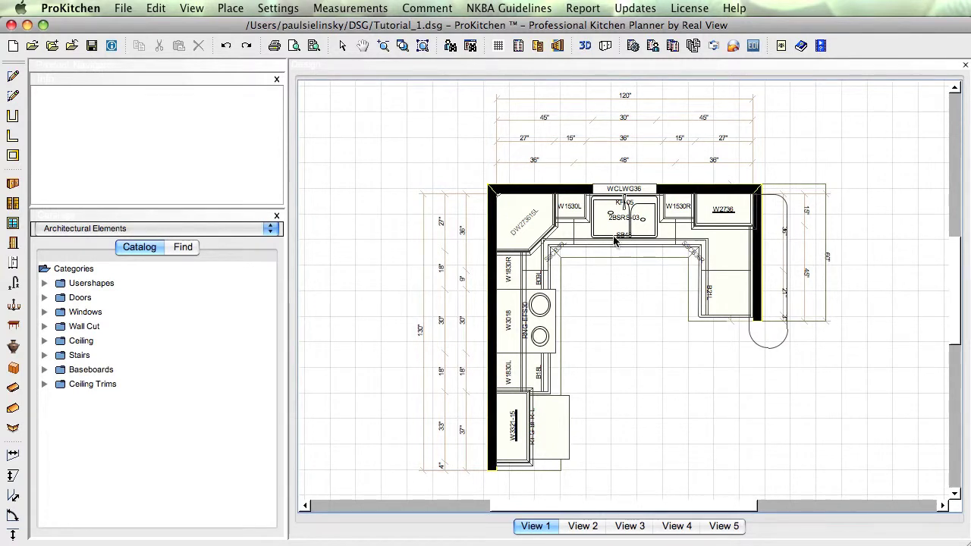
Render the kitchen as a 3D line drawing, orbit it to examine the cabinets and appliances from the open corner, and close the view.
left_click(604, 46)
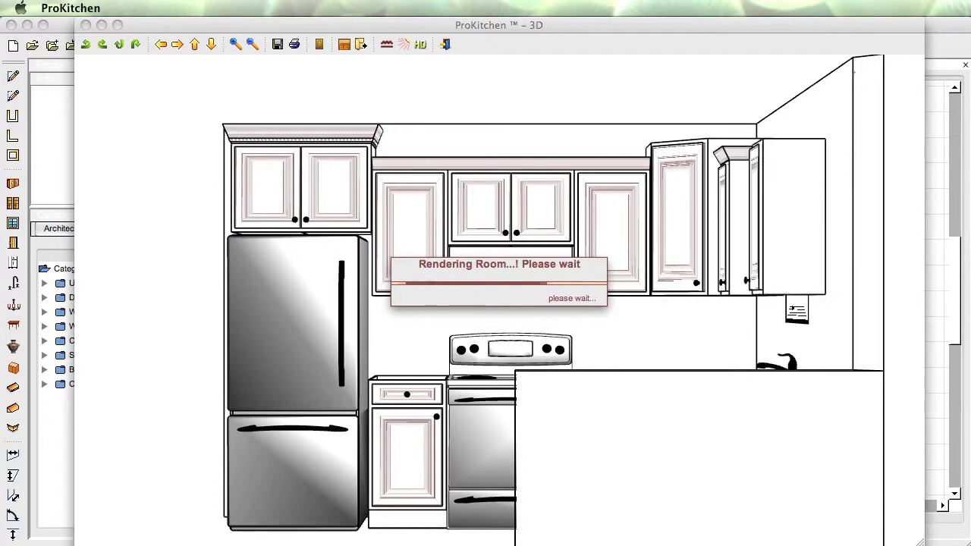
key("super+Tab")
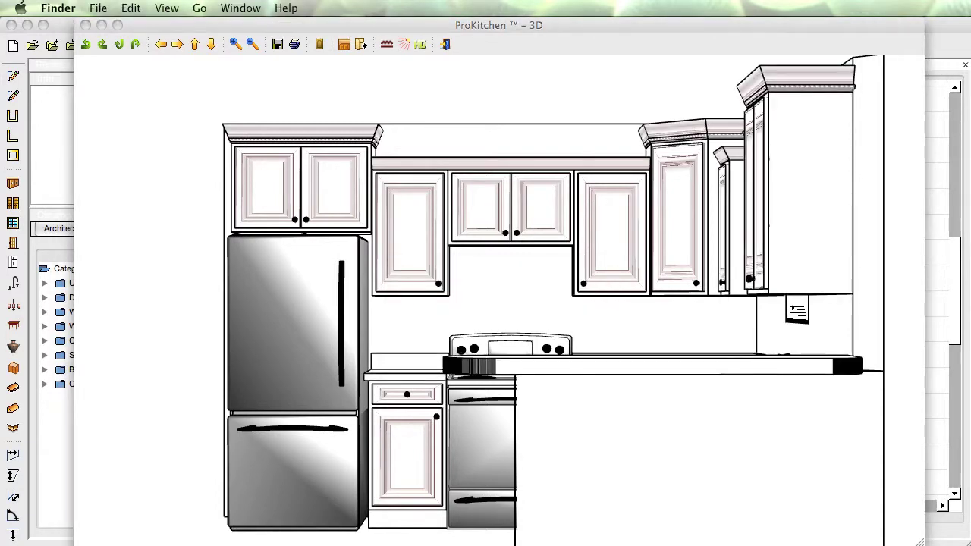
left_click(284, 305)
left_click_drag(284, 305, 377, 328)
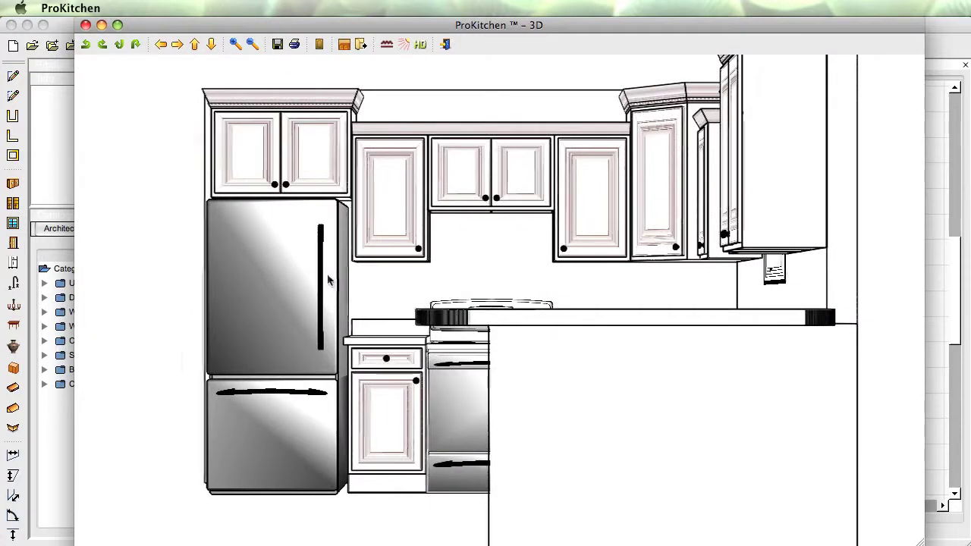
left_click_drag(328, 279, 357, 362)
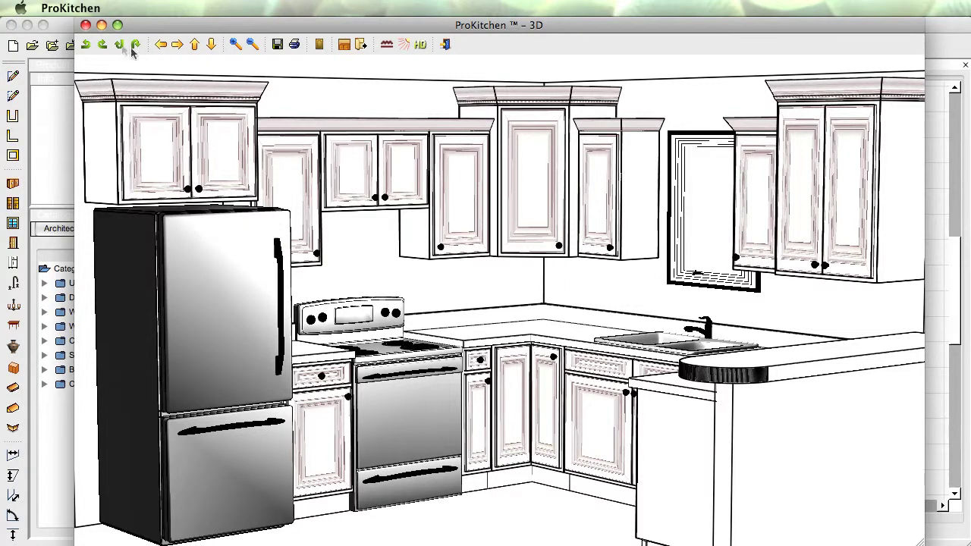
left_click(84, 25)
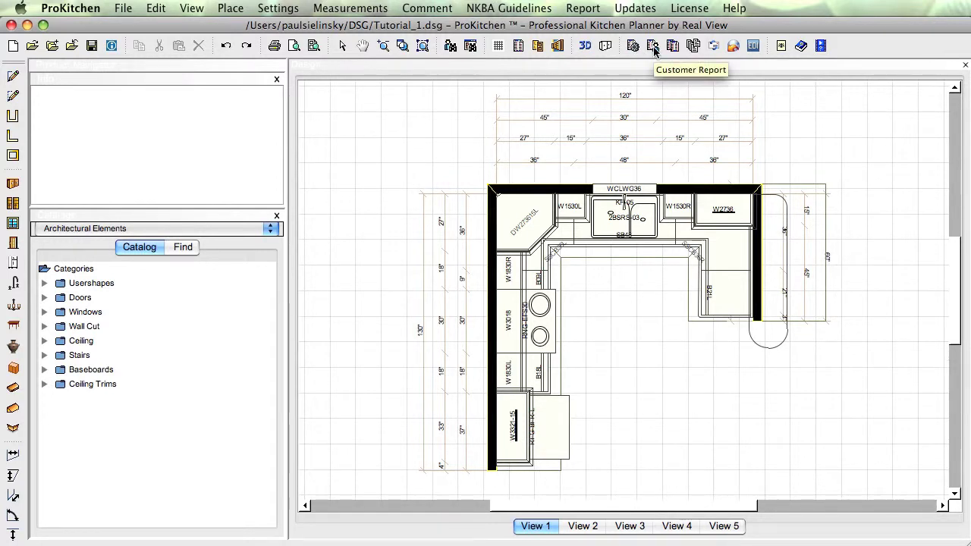
Start a customer report and bring up the pricing settings of the Sample Catalog.
left_click(653, 46)
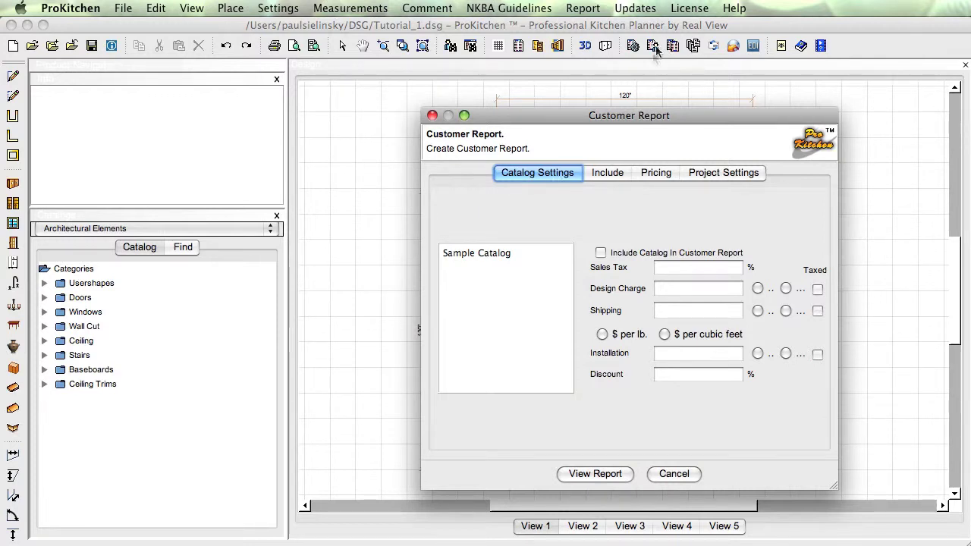
left_click(472, 255)
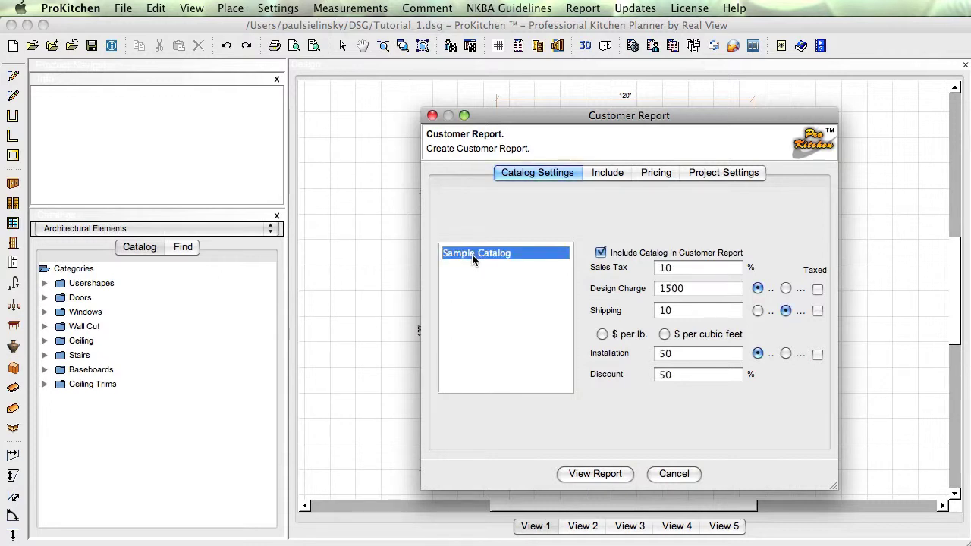